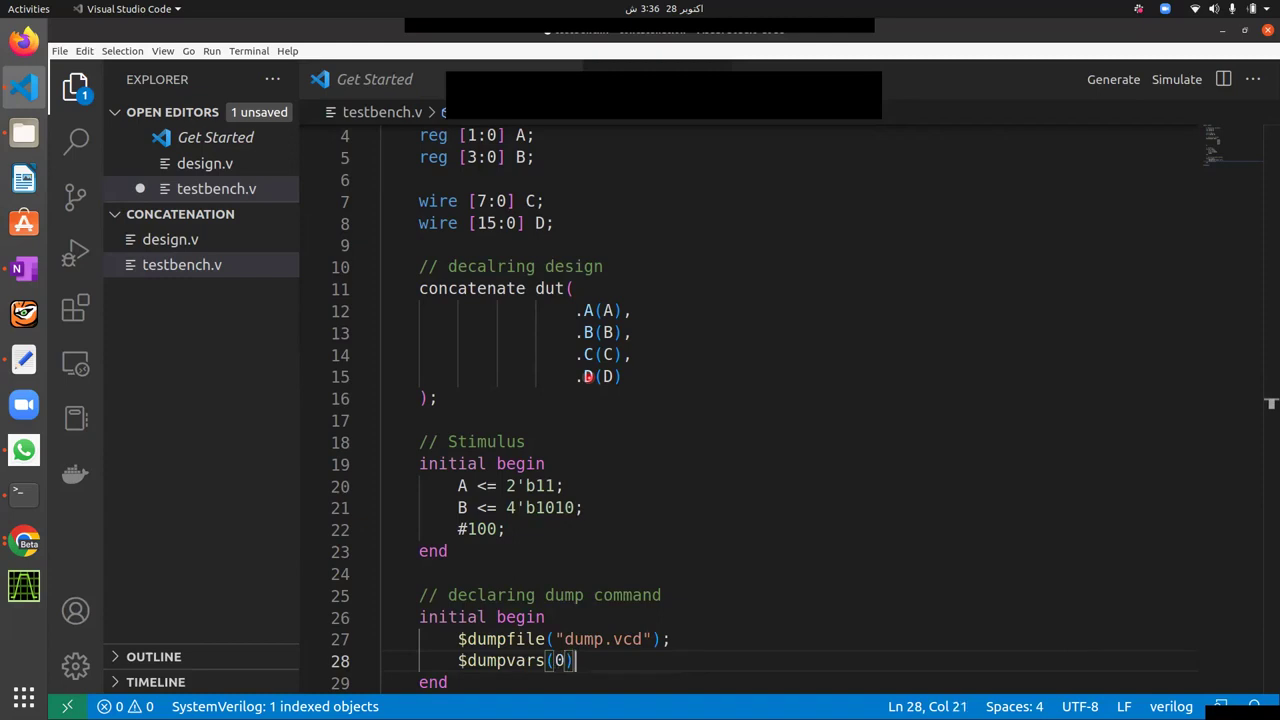
Finish the $dumpvars(0); statement in the dump block and save testbench.v
{"action": "key", "text": "Down"}
{"action": "key", "text": "Down"}
{"action": "key", "text": "ctrl+s"}
{"action": "key", "text": "Up"}
{"action": "key", "text": "End"}
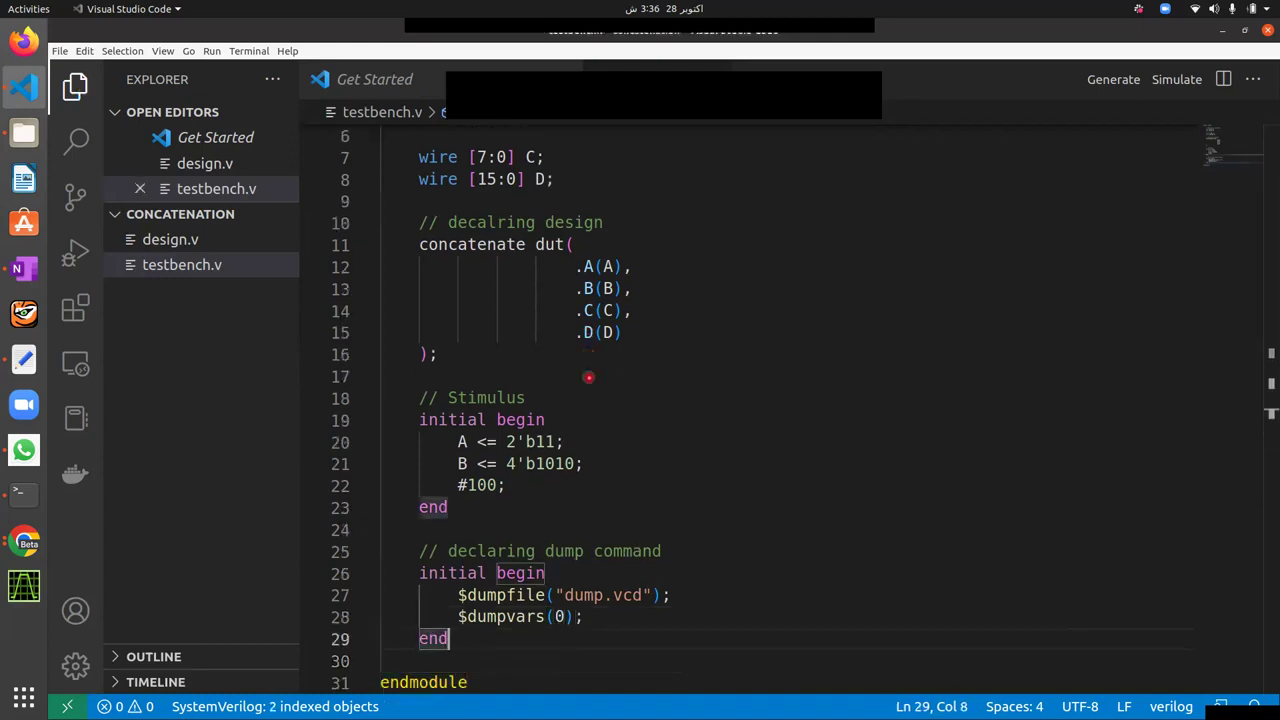
{"action": "key", "text": "Up"}
{"action": "key", "text": "Up"}
{"action": "key", "text": "Up"}
{"action": "key", "text": "Up"}
{"action": "key", "text": "Up"}
{"action": "key", "text": "Up"}
{"action": "key", "text": "Up"}
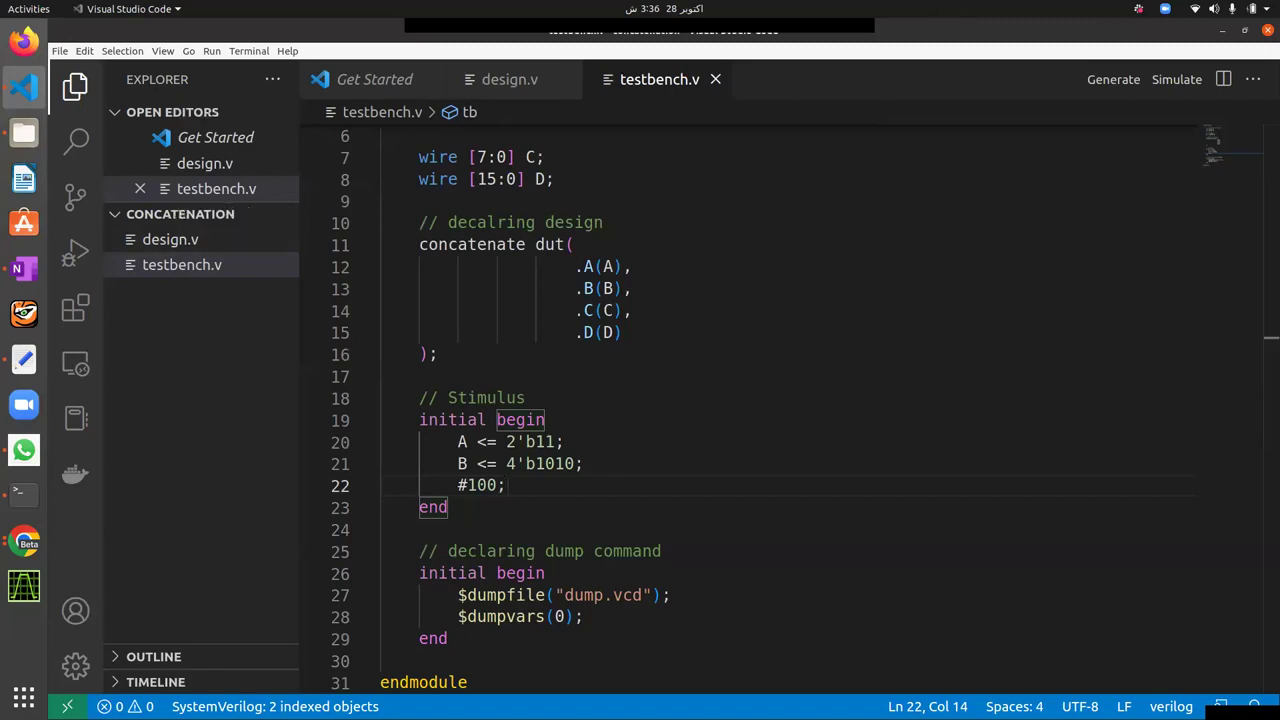
Open a new terminal and compile the design with "iverilog -o out.vvp testbench.v design.v"
{"action": "left_click", "coordinate": [249, 51]}
{"action": "left_click", "coordinate": [273, 70]}
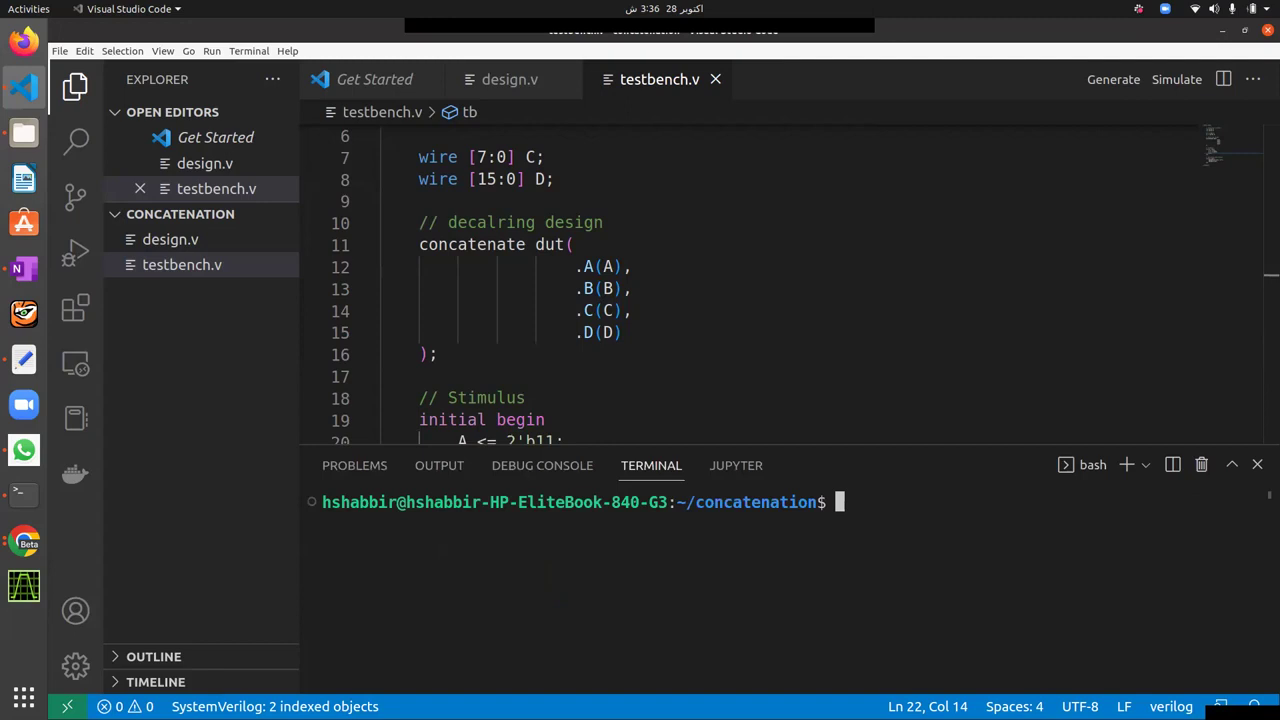
{"action": "type", "text": "iverilog -o out.vvp testbench.v design.v"}
{"action": "key", "text": "Return"}
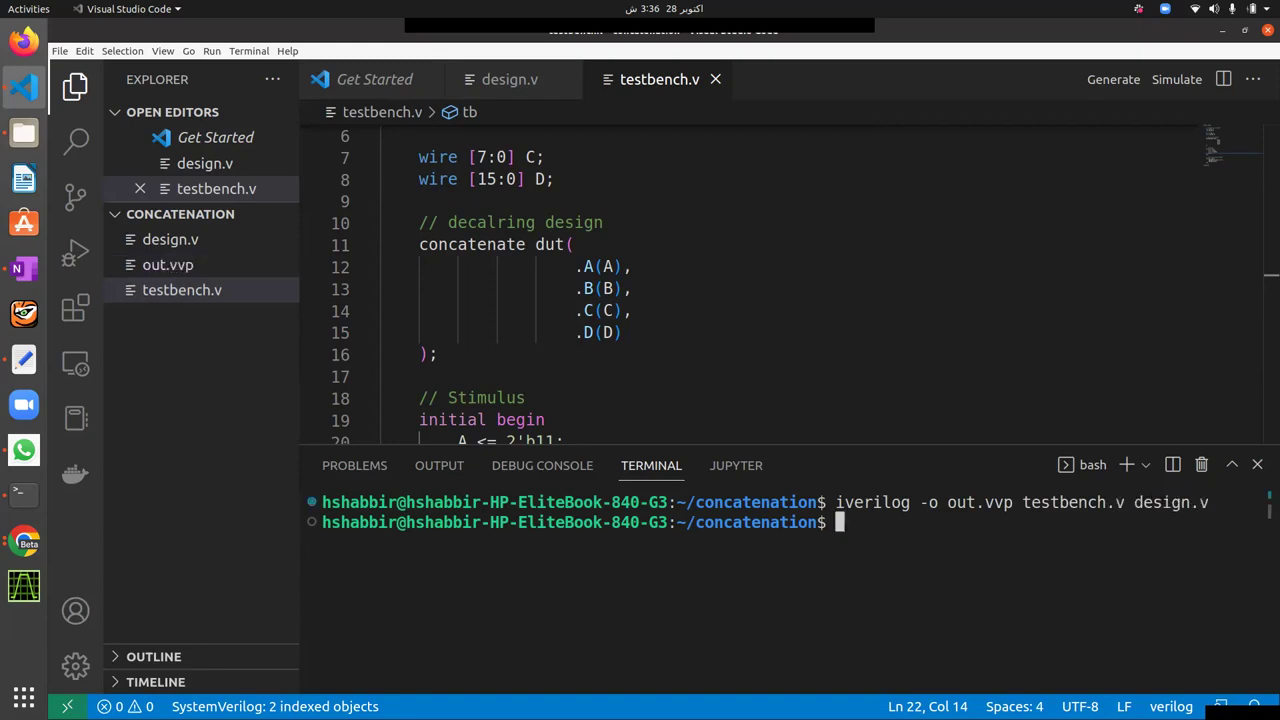
Simulate with "vvp out.vvp" and open ./dump.vcd in a maximized GTKWave window from the terminal
{"action": "type", "text": "vvp out.vvp"}
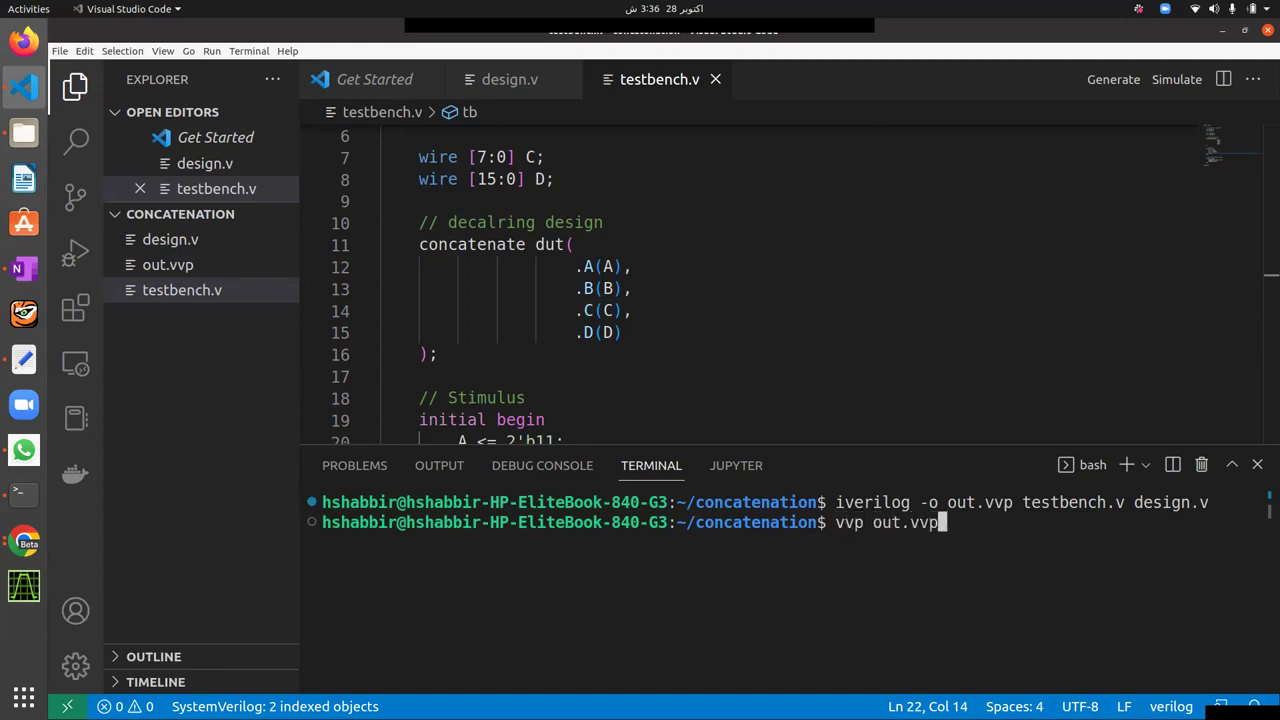
{"action": "key", "text": "Return"}
{"action": "type", "text": "gtkwave ./dum"}
{"action": "key", "text": "Tab"}
{"action": "key", "text": "Return"}
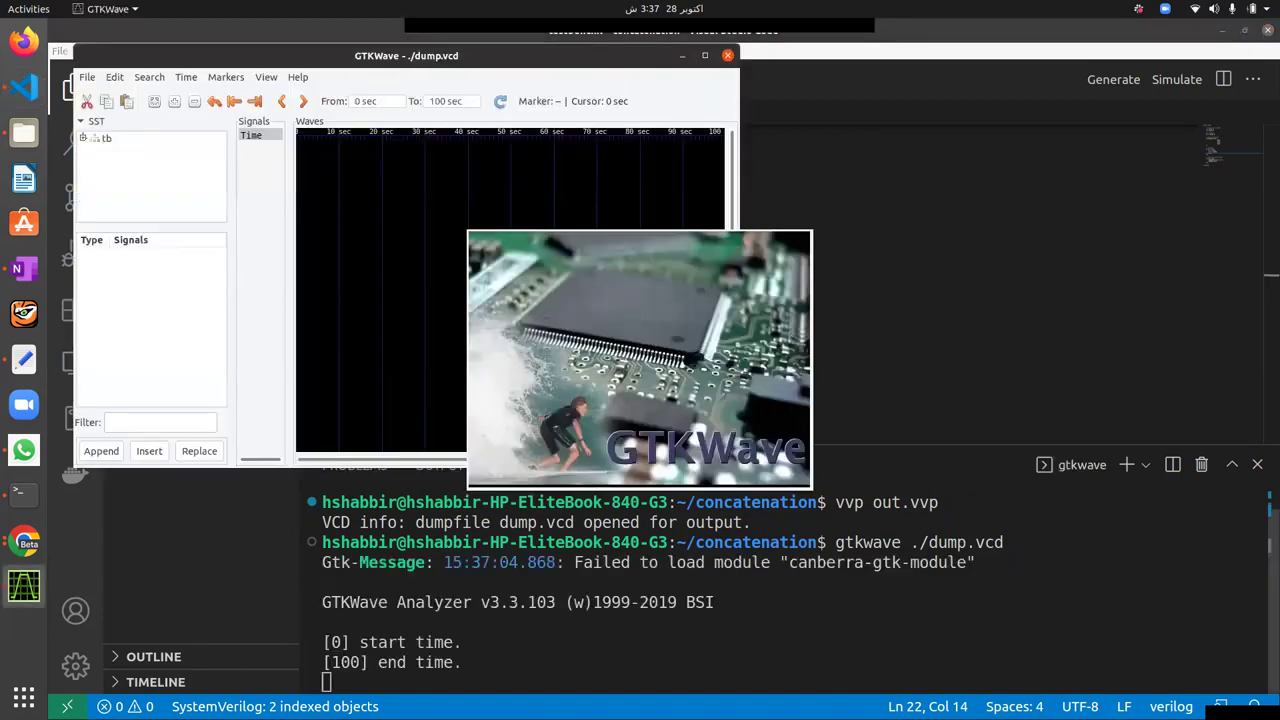
{"action": "left_click", "coordinate": [705, 56]}
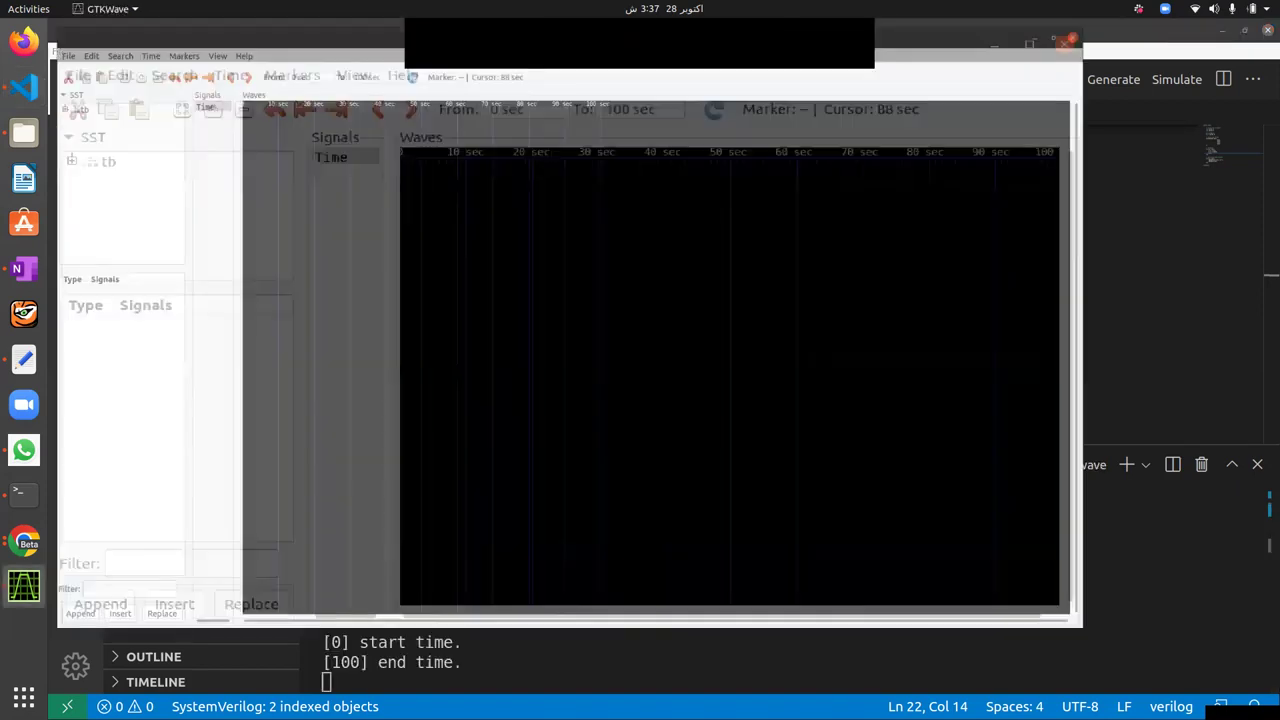
Add A[1:0] and B[3:0] once and D[15:0] twice from the tb scope to the waveform view
{"action": "left_click", "coordinate": [81, 114]}
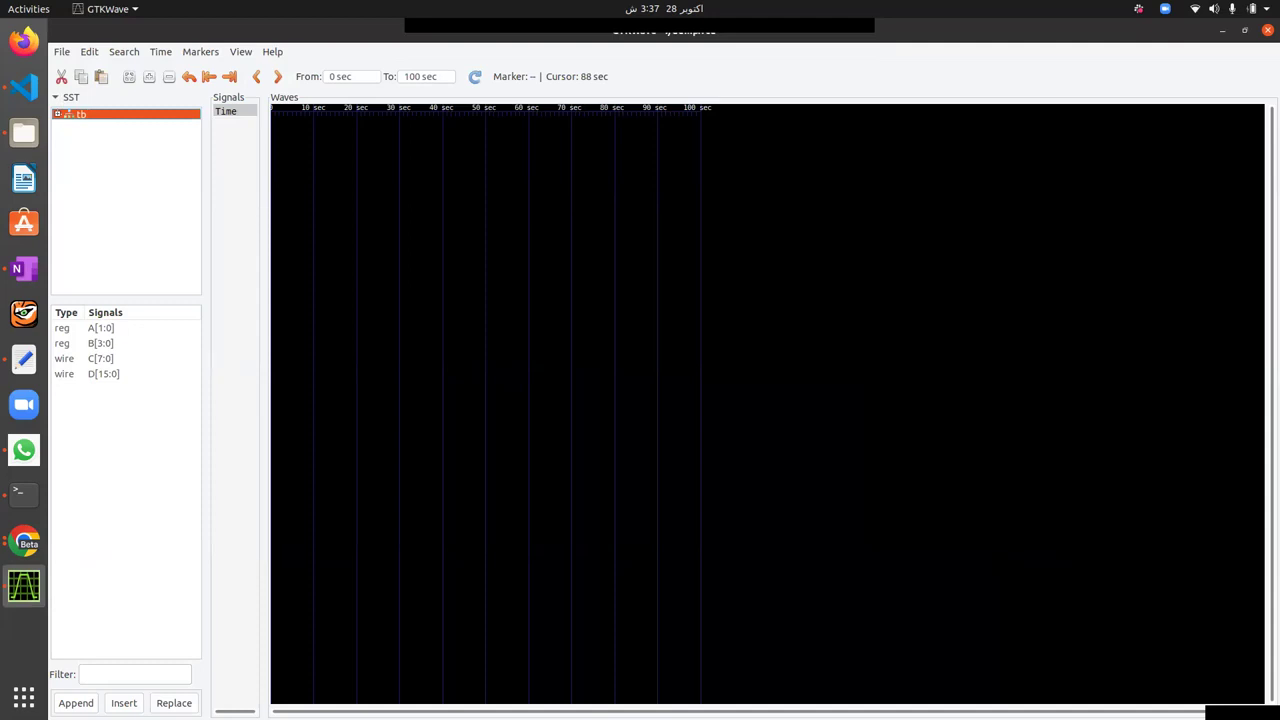
{"action": "double_click", "coordinate": [101, 328]}
{"action": "double_click", "coordinate": [101, 343]}
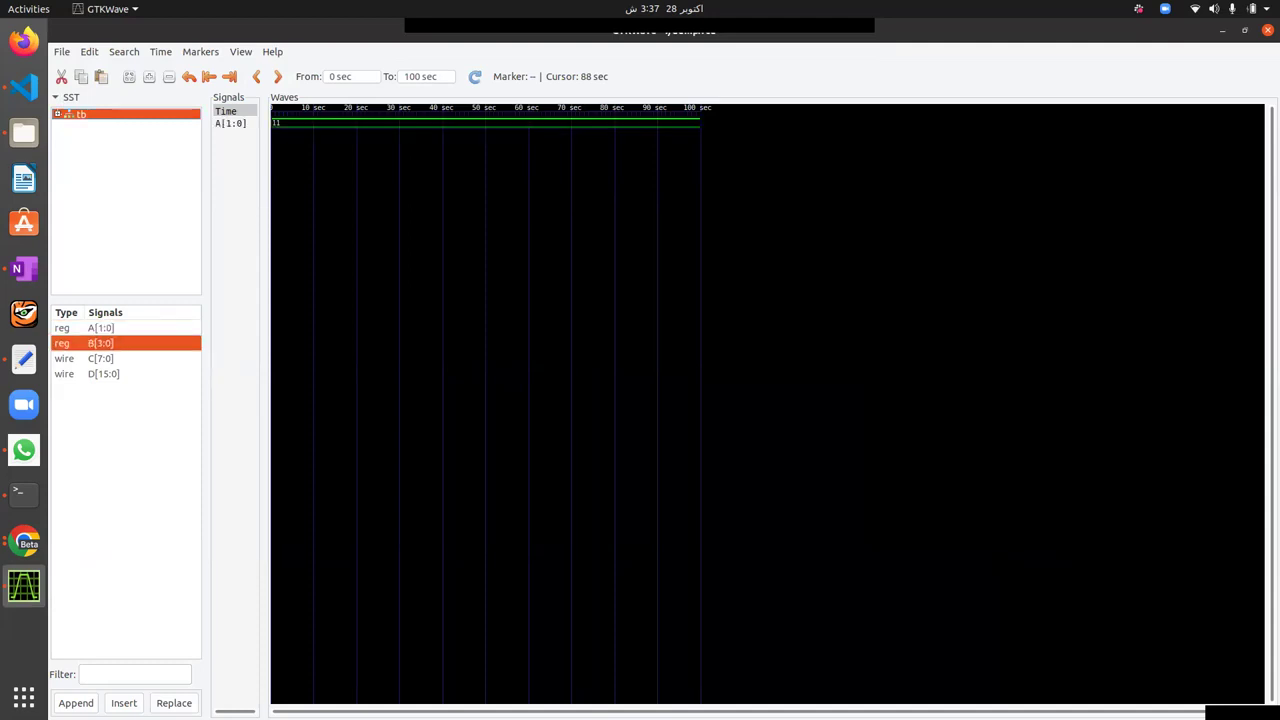
{"action": "double_click", "coordinate": [100, 373]}
{"action": "double_click", "coordinate": [103, 374]}
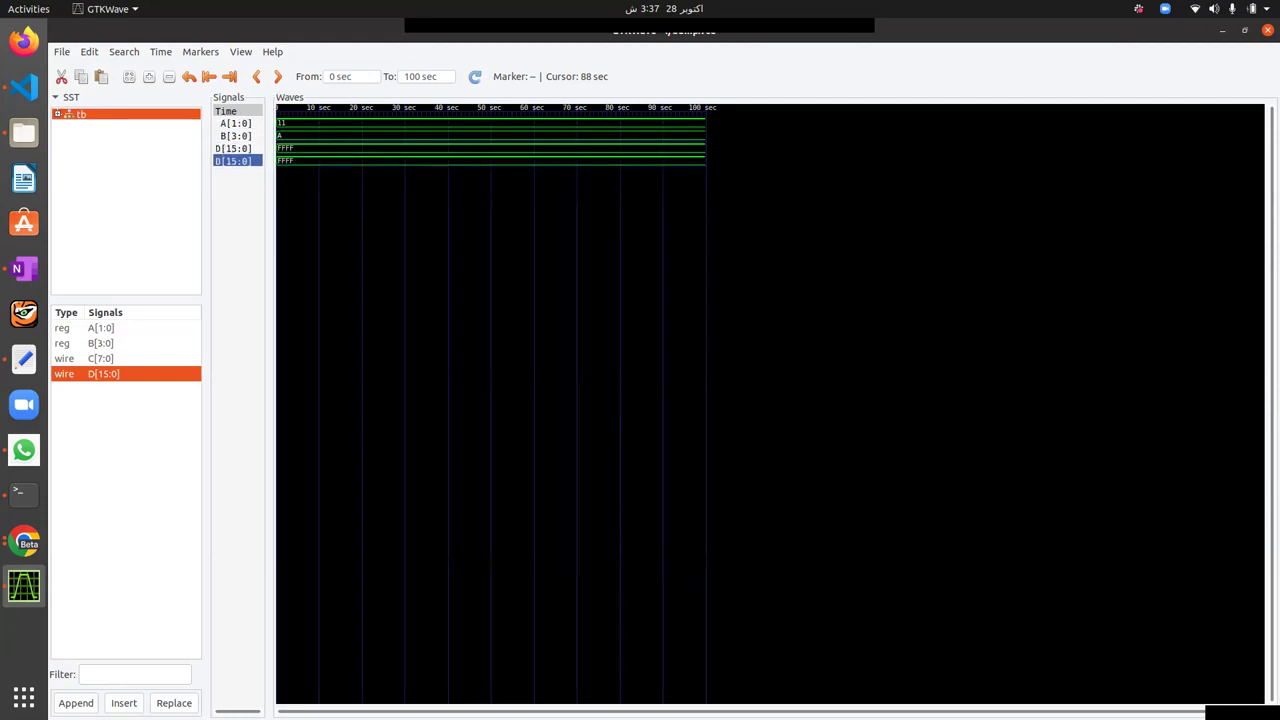
Widen the signal name column and place the marker at 4 sec on the waveforms
{"action": "left_click", "coordinate": [129, 77]}
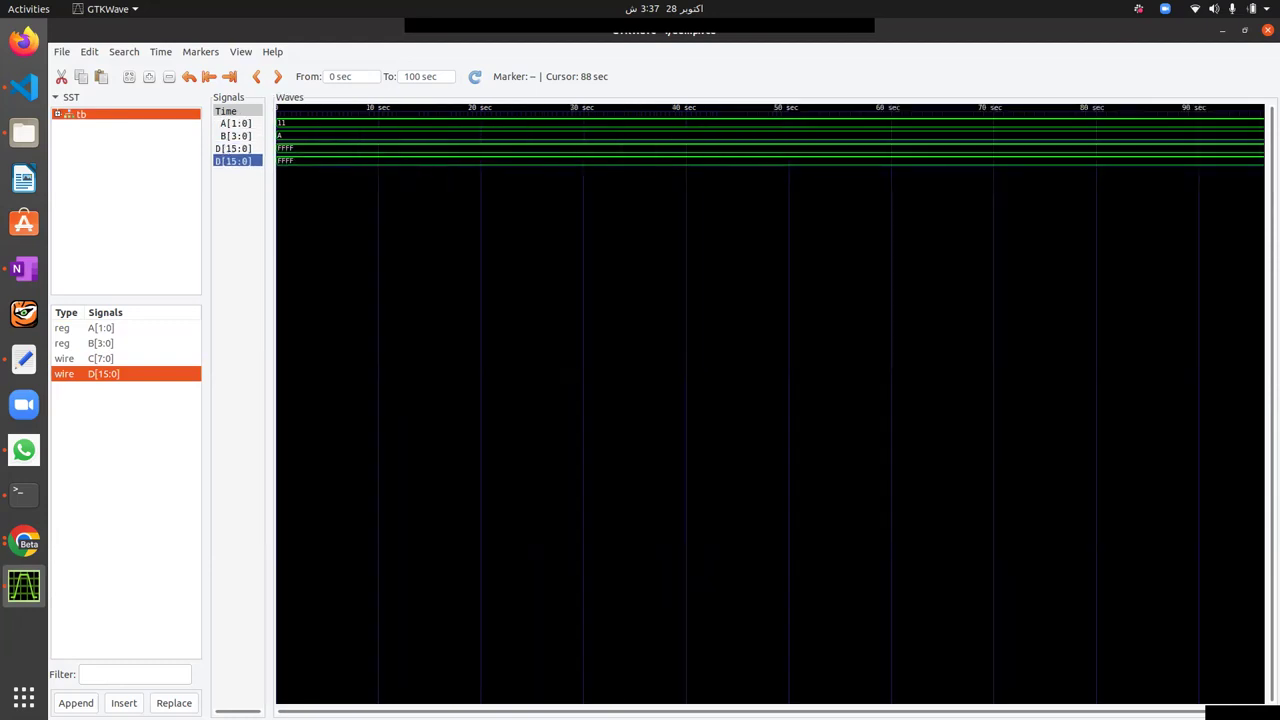
{"action": "left_click_drag", "start_coordinate": [269, 300], "coordinate": [339, 300]}
{"action": "left_click", "coordinate": [386, 300]}
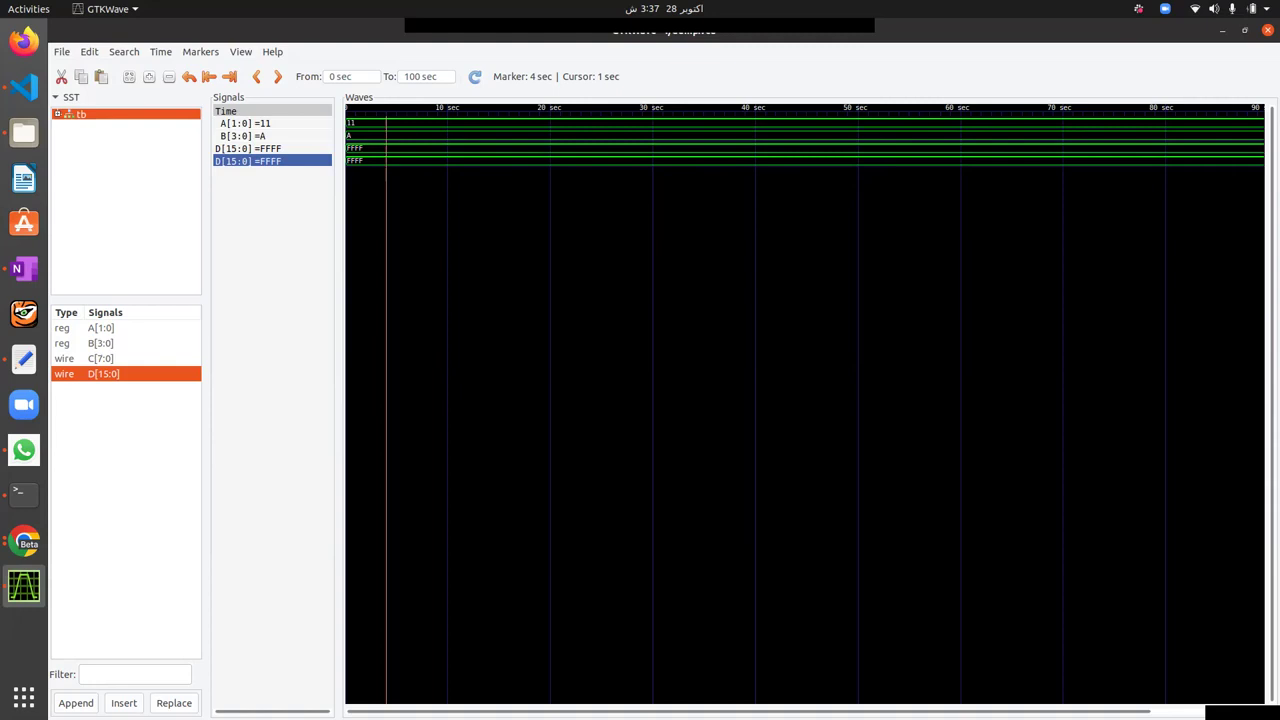
Switch to Visual Studio Code and examine the values assigned to A and B in the Stimulus block of testbench.v
{"action": "left_click", "coordinate": [24, 87]}
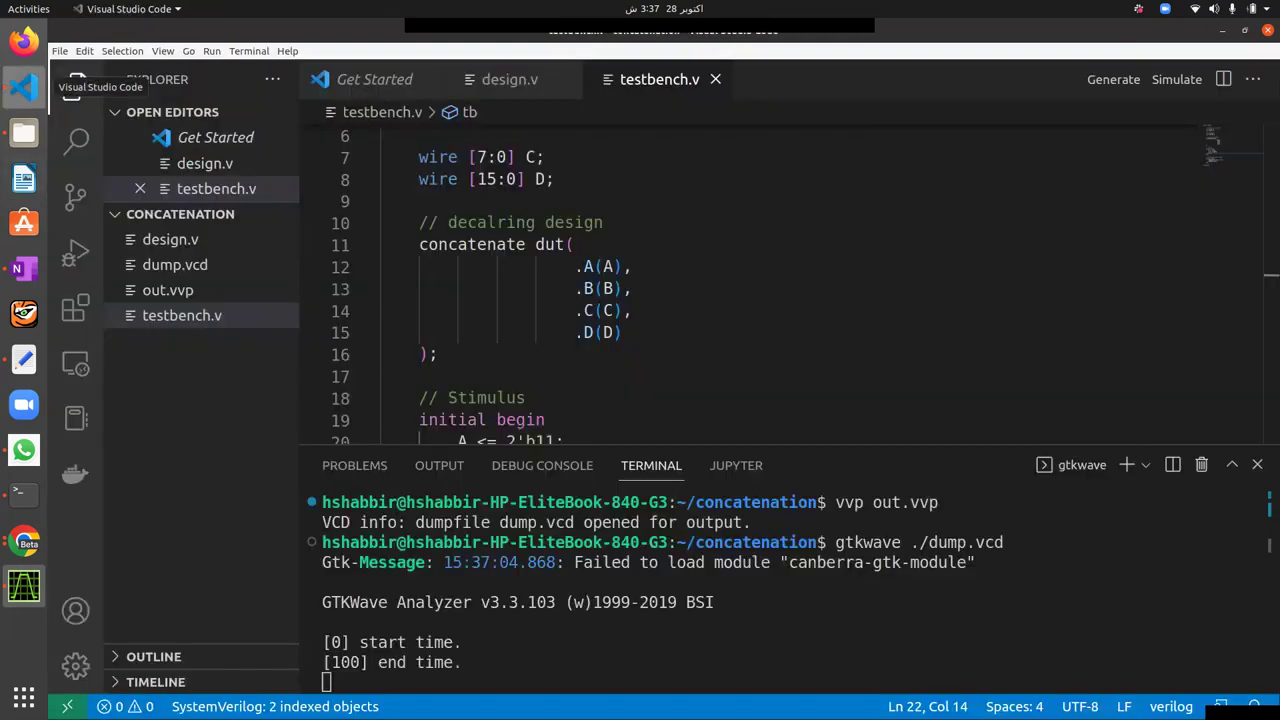
{"action": "left_click", "coordinate": [614, 267]}
{"action": "key", "text": "Down"}
{"action": "key", "text": "Down"}
{"action": "key", "text": "Down"}
{"action": "key", "text": "Down"}
{"action": "key", "text": "Down"}
{"action": "key", "text": "Down"}
{"action": "key", "text": "Down"}
{"action": "key", "text": "Down"}
{"action": "key", "text": "Down"}
{"action": "key", "text": "Down"}
{"action": "key", "text": "Down"}
{"action": "key", "text": "Down"}
{"action": "key", "text": "Down"}
{"action": "key", "text": "Down"}
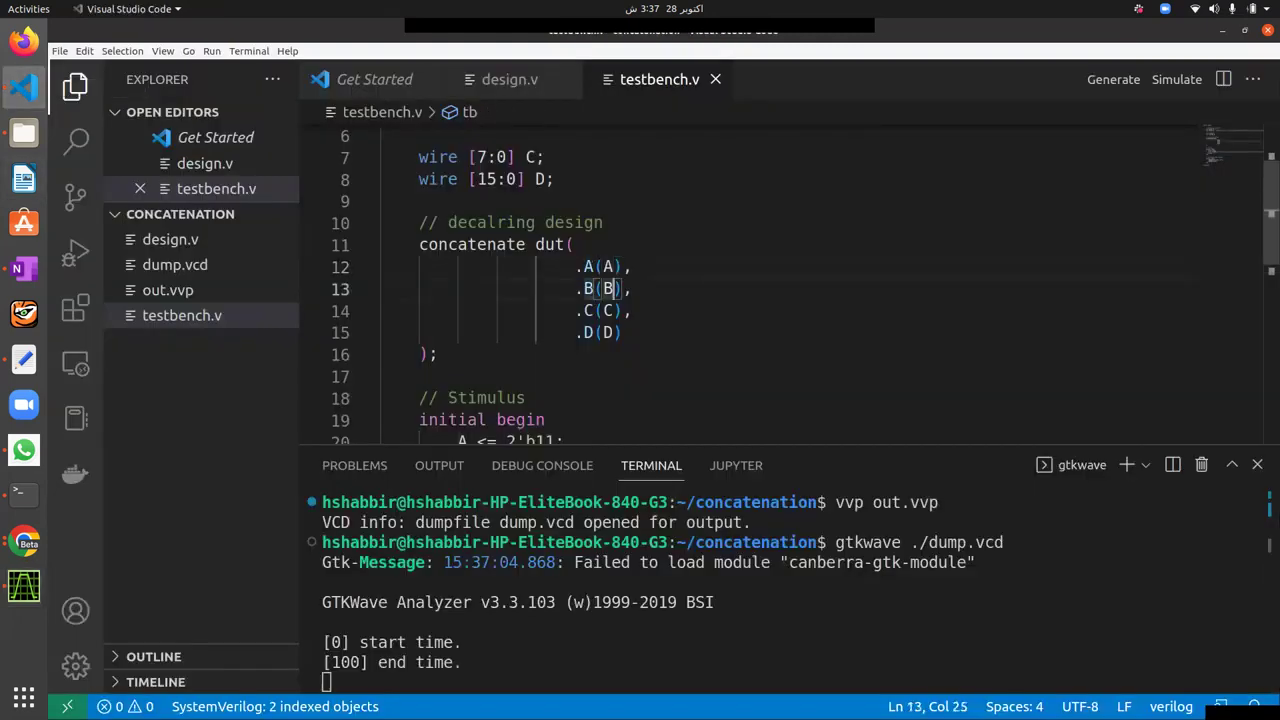
{"action": "key", "text": "Up"}
{"action": "key", "text": "Up"}
{"action": "key", "text": "Up"}
{"action": "key", "text": "Up"}
{"action": "key", "text": "Up"}
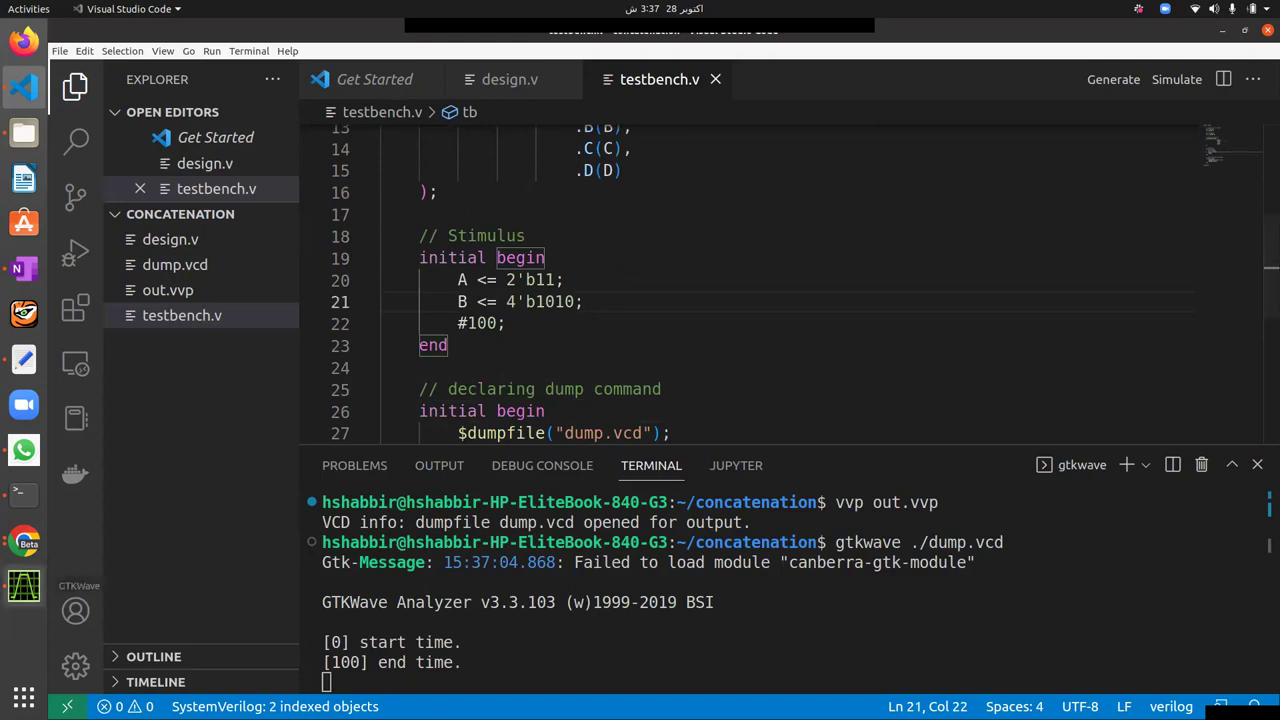
Switch back to GTKWave and set the data format of A[1:0] to Binary
{"action": "left_click", "coordinate": [24, 585]}
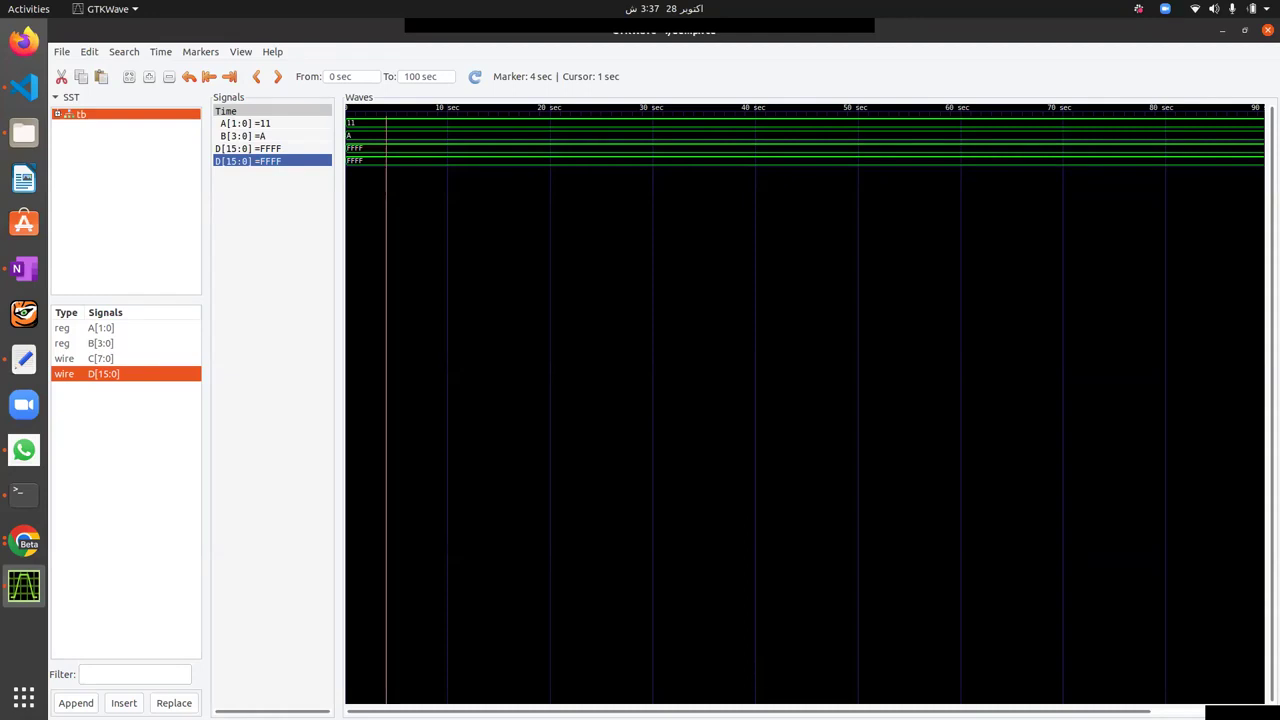
{"action": "left_click", "coordinate": [244, 136]}
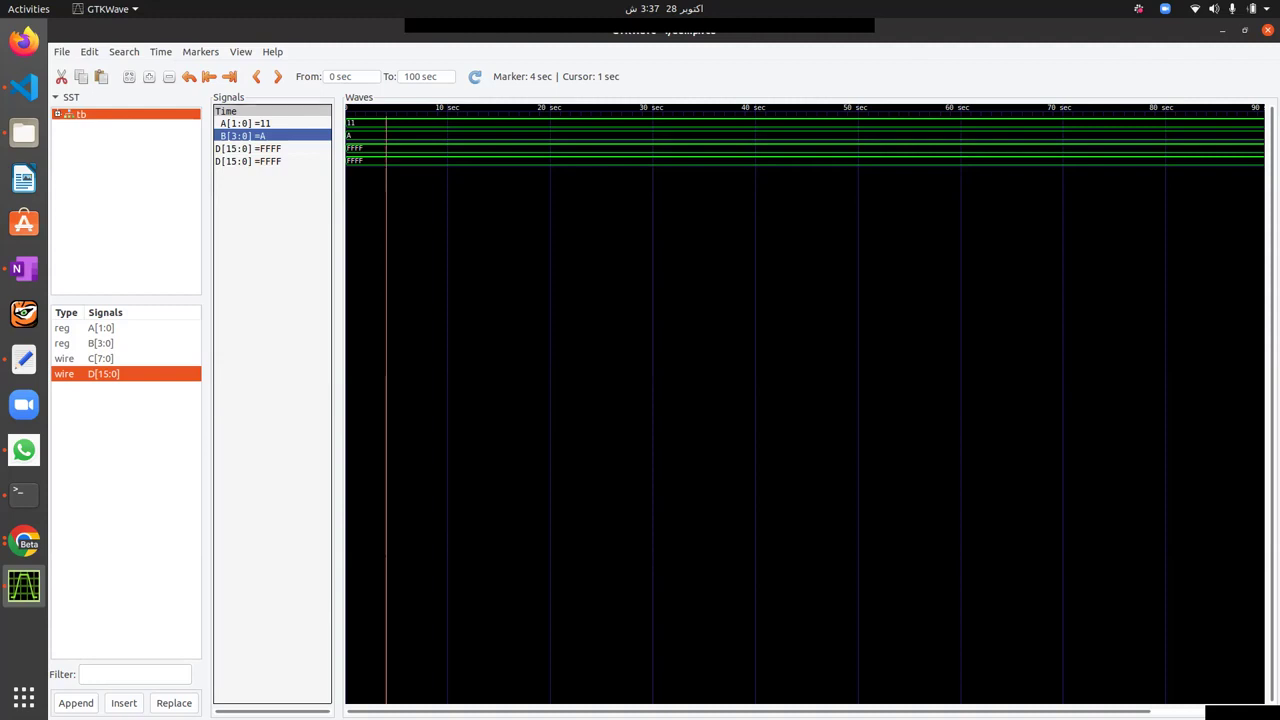
{"action": "left_click", "coordinate": [250, 123]}
{"action": "right_click", "coordinate": [253, 124]}
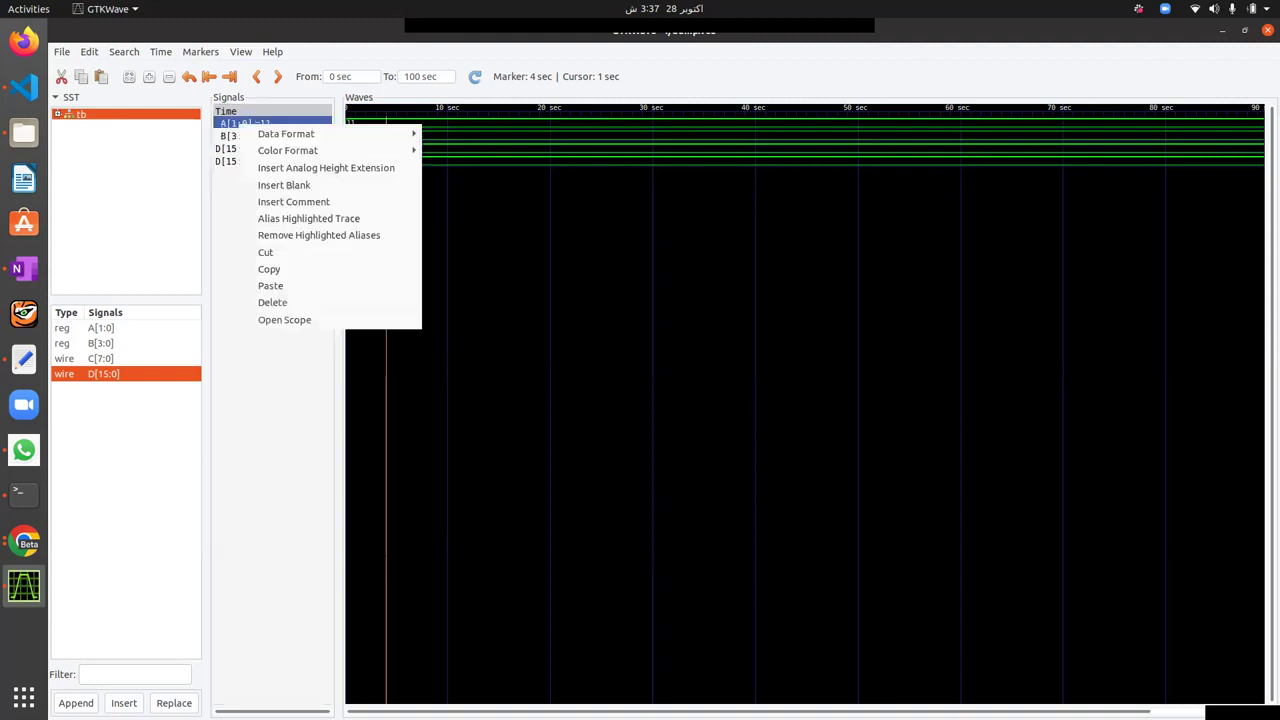
{"action": "mouse_move", "coordinate": [300, 133]}
{"action": "left_click", "coordinate": [455, 183]}
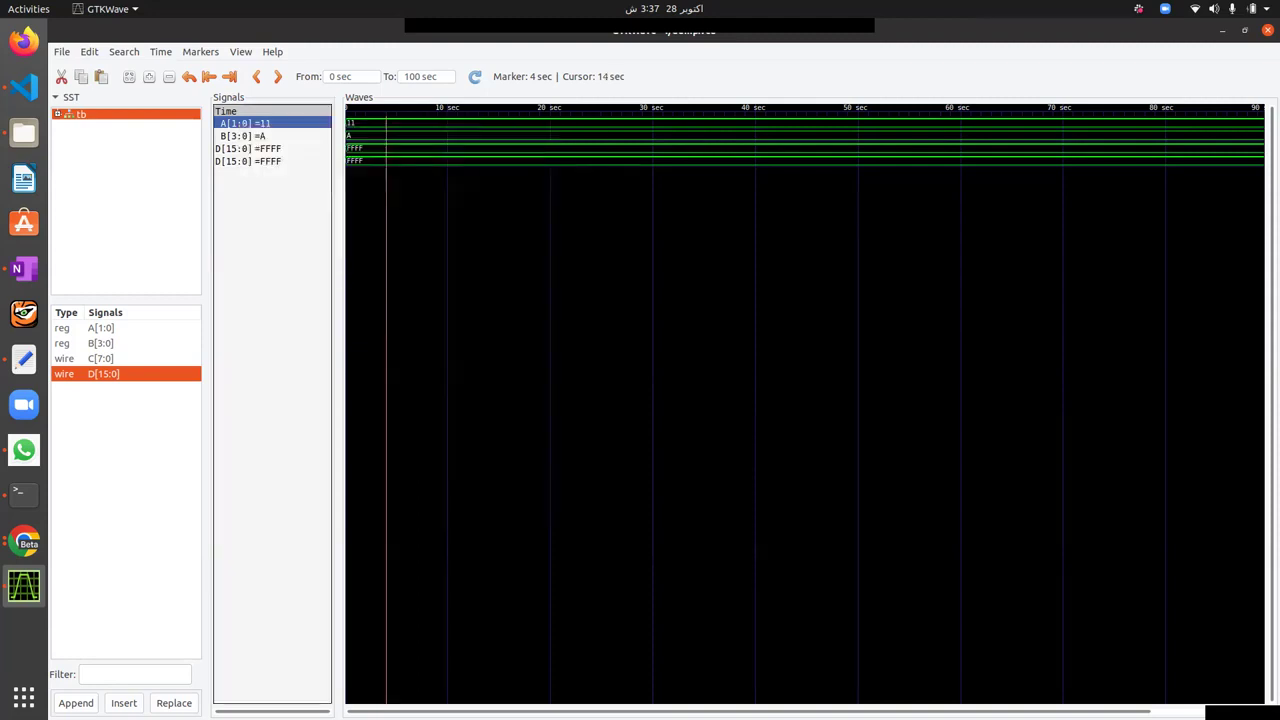
Set the data format of B[3:0] to Binary and compare it with the stimulus in testbench.v
{"action": "left_click", "coordinate": [288, 136]}
{"action": "right_click", "coordinate": [288, 136]}
{"action": "mouse_move", "coordinate": [300, 147]}
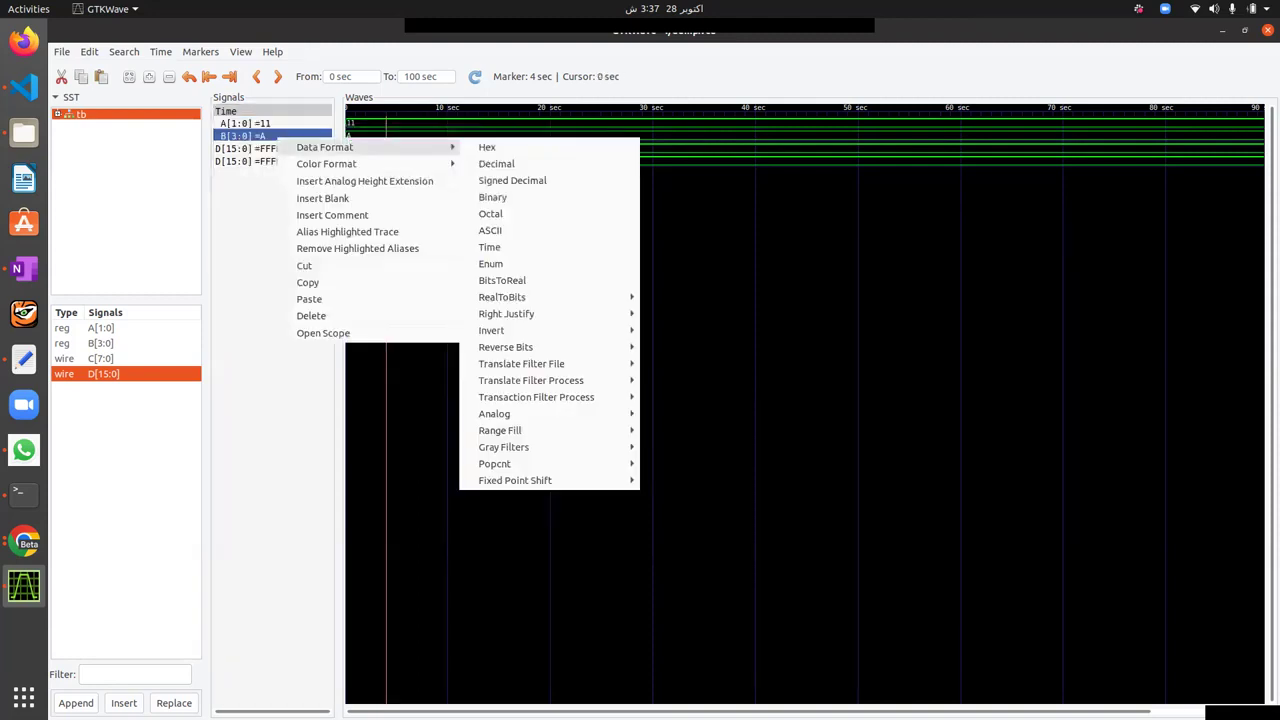
{"action": "left_click", "coordinate": [254, 137]}
{"action": "right_click", "coordinate": [254, 137]}
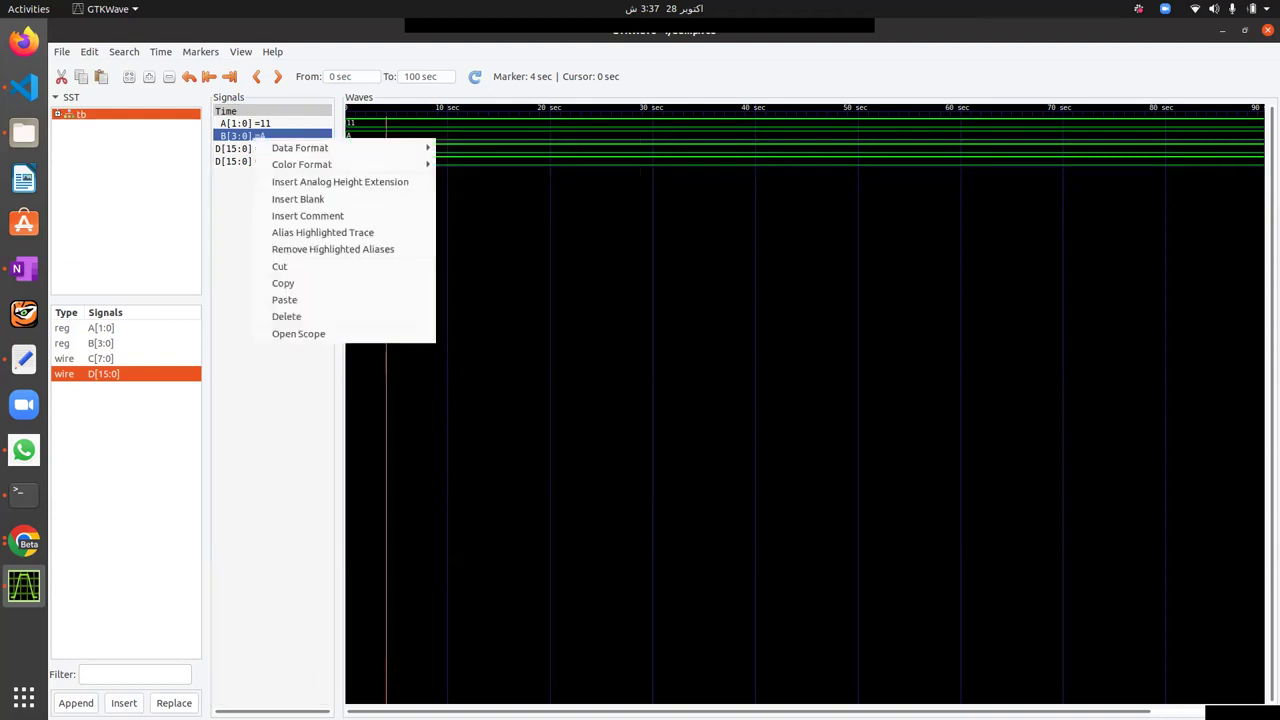
{"action": "mouse_move", "coordinate": [300, 147]}
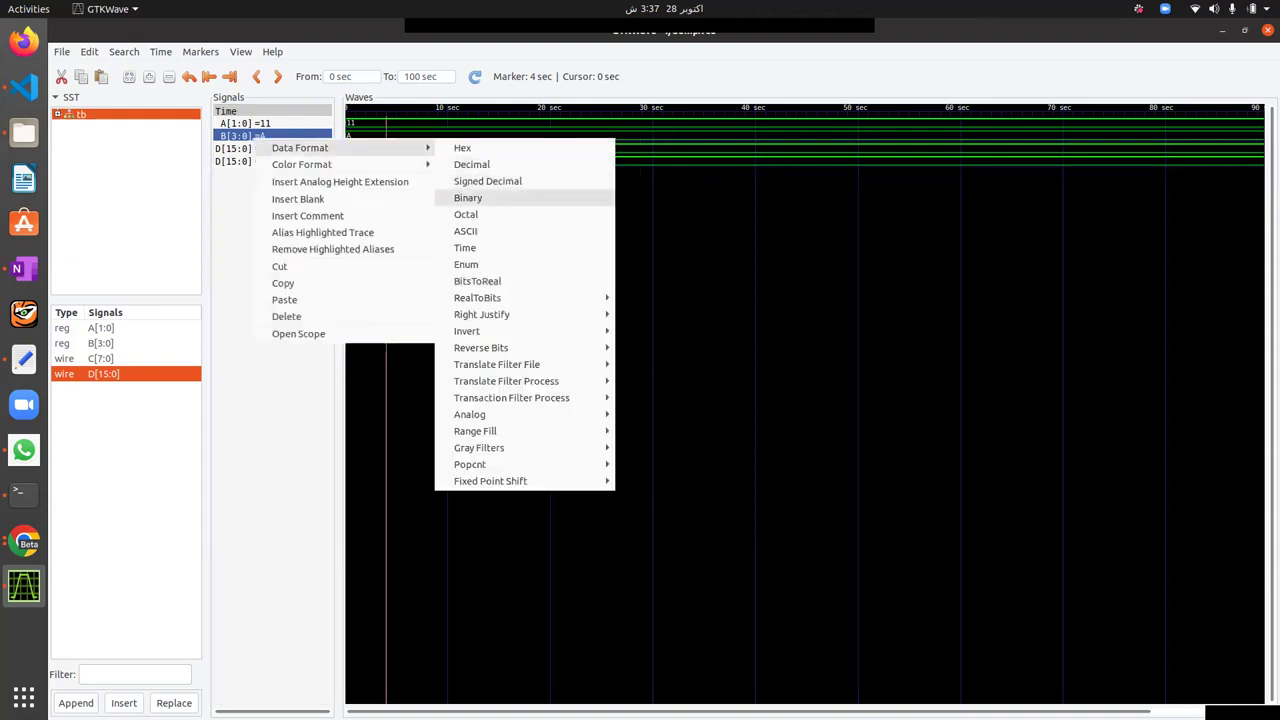
{"action": "key", "text": "Return"}
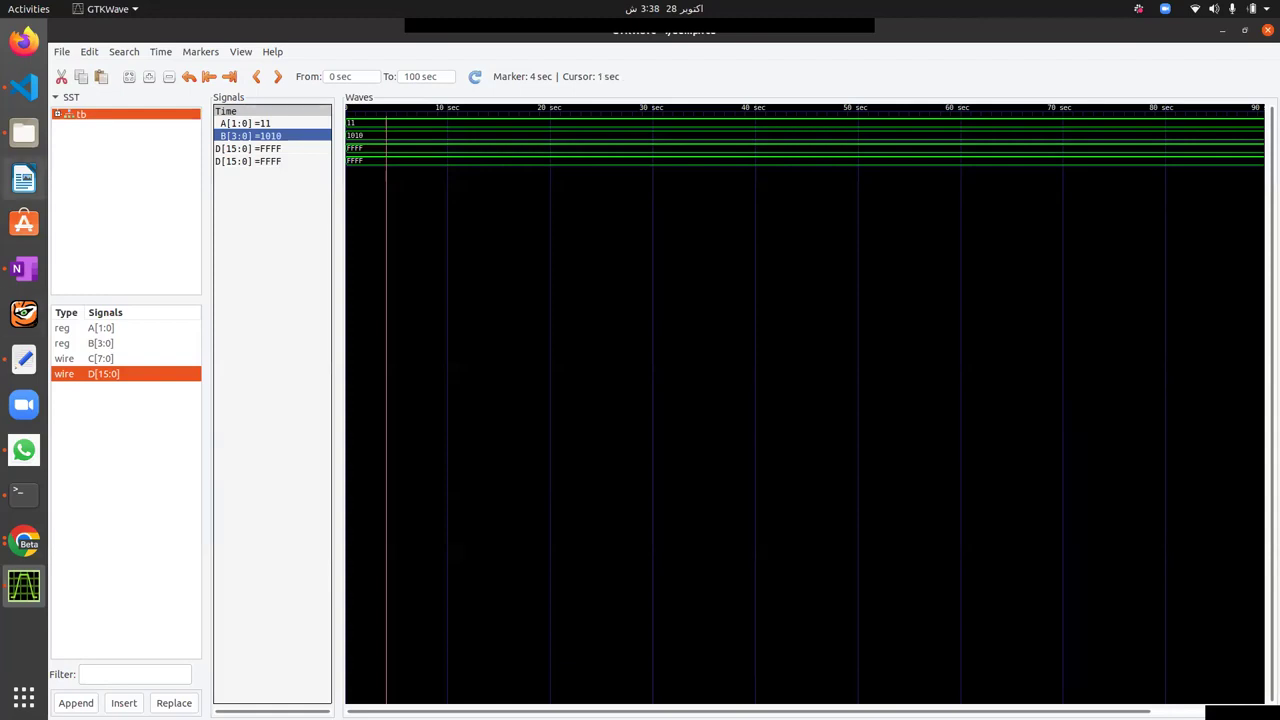
{"action": "left_click", "coordinate": [24, 87]}
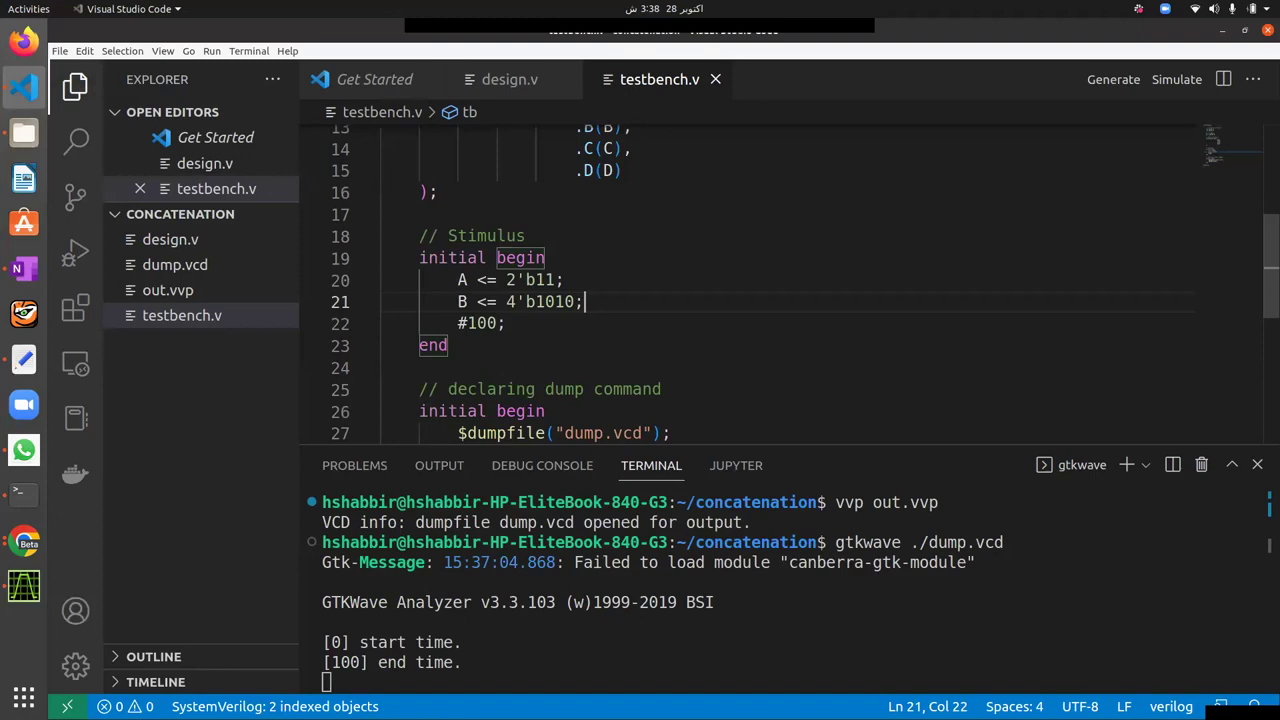
{"action": "left_click", "coordinate": [1222, 30]}
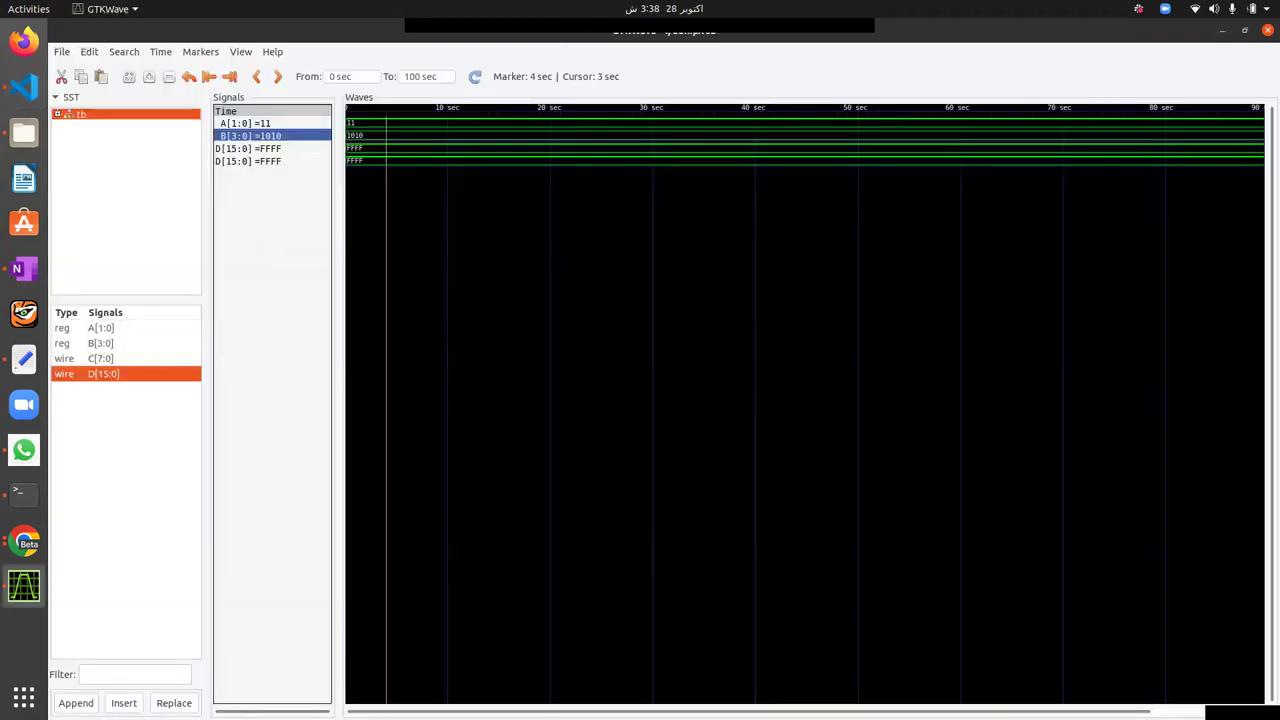
Remove the duplicate D[15:0] trace and add C[7:0] between B[3:0] and the remaining D[15:0]
{"action": "left_click", "coordinate": [248, 149]}
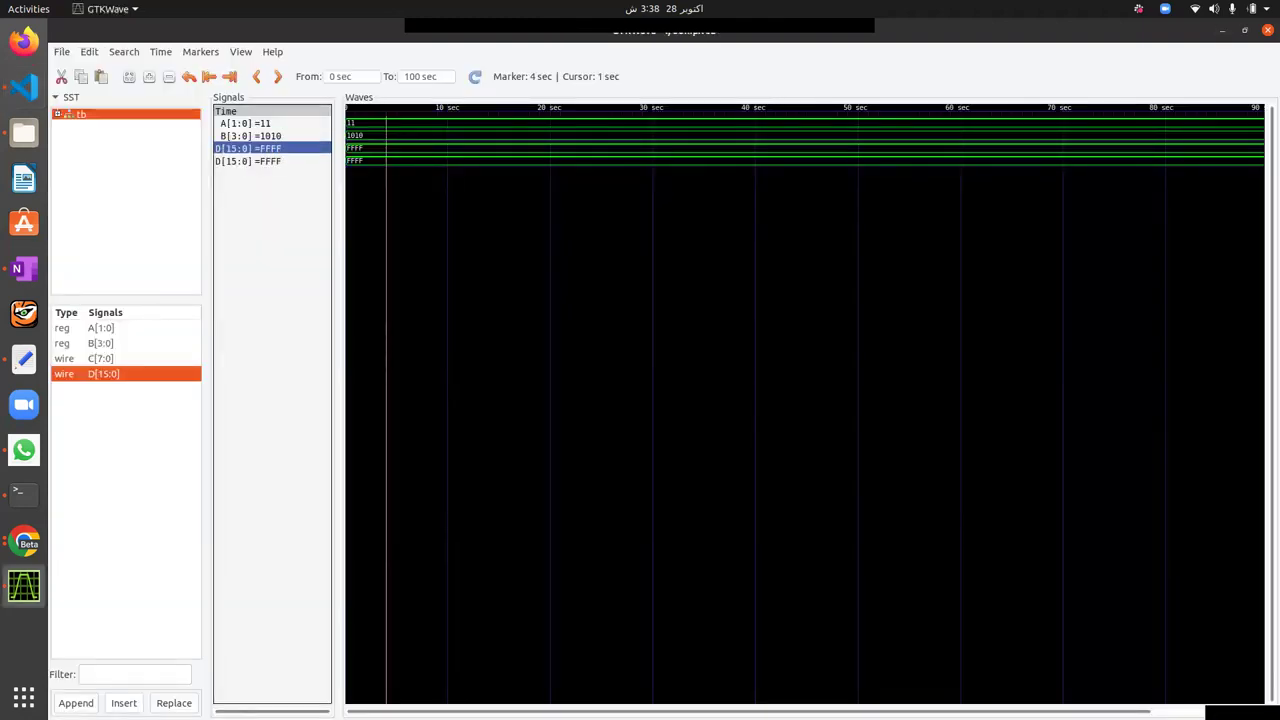
{"action": "left_click", "coordinate": [61, 77]}
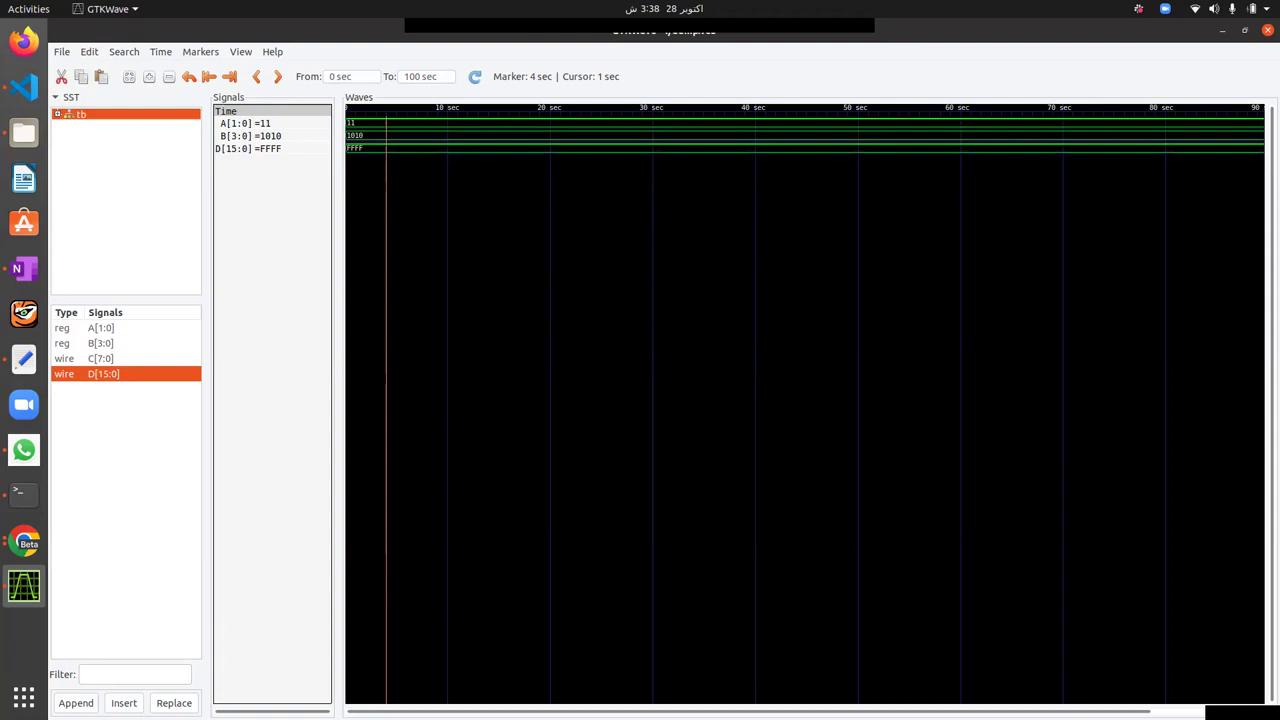
{"action": "double_click", "coordinate": [101, 359]}
{"action": "left_click_drag", "start_coordinate": [240, 161], "coordinate": [240, 148]}
Set the data format of C[7:0] and D[15:0] to Binary and widen the signal column to fit D's full value
{"action": "right_click", "coordinate": [246, 148]}
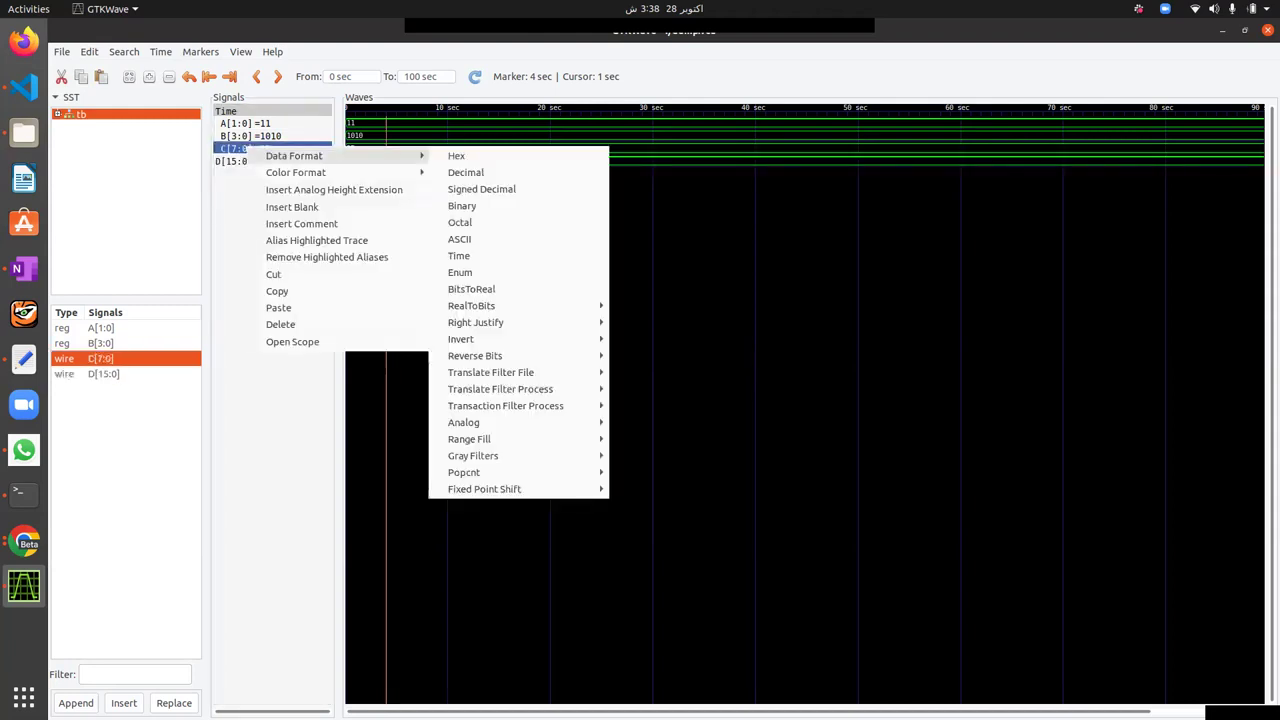
{"action": "left_click", "coordinate": [462, 205]}
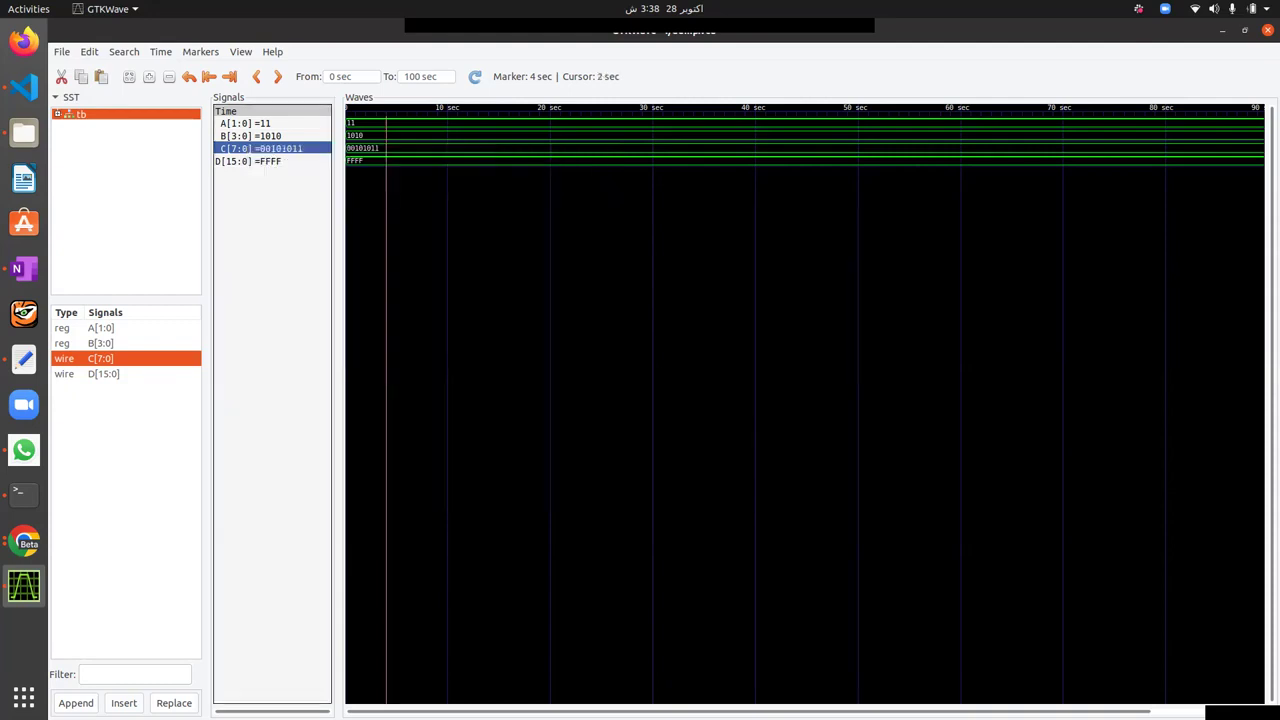
{"action": "right_click", "coordinate": [268, 161]}
{"action": "mouse_move", "coordinate": [316, 166]}
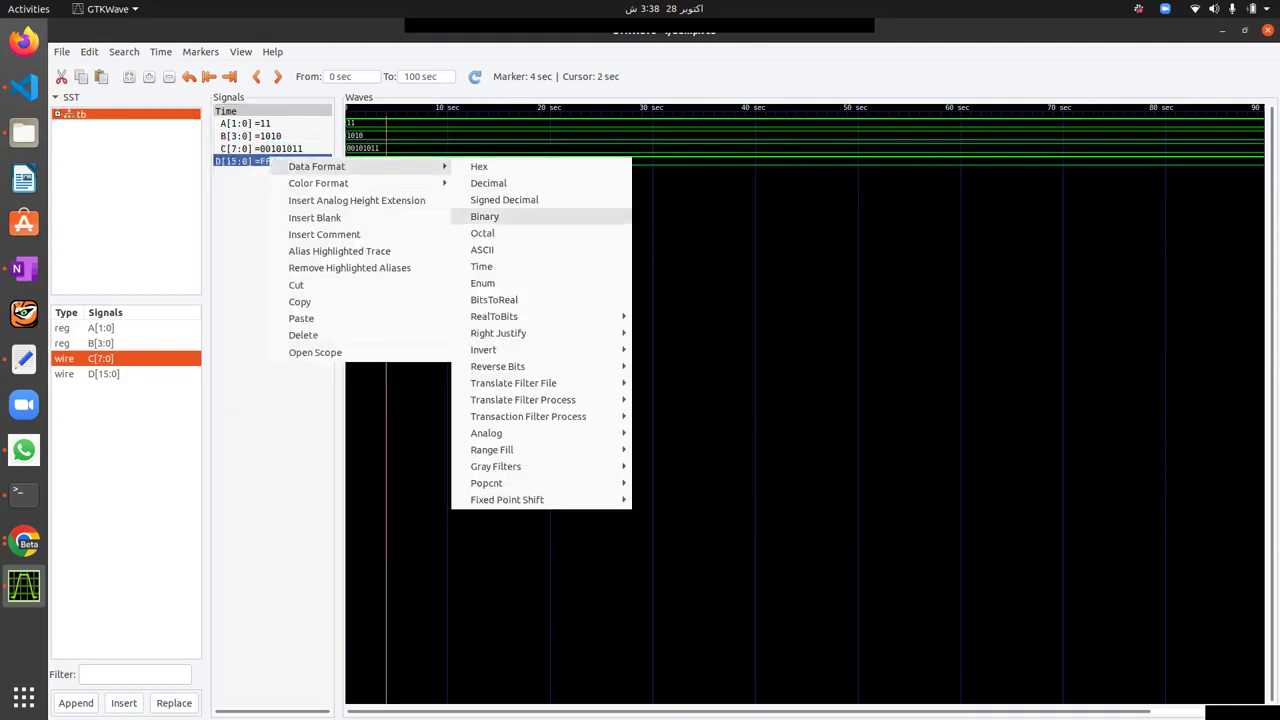
{"action": "left_click", "coordinate": [484, 216]}
{"action": "mouse_move", "coordinate": [338, 250]}
{"action": "left_mouse_down"}
{"action": "mouse_move", "coordinate": [426, 250]}
{"action": "mouse_move", "coordinate": [355, 250]}
{"action": "left_mouse_up"}
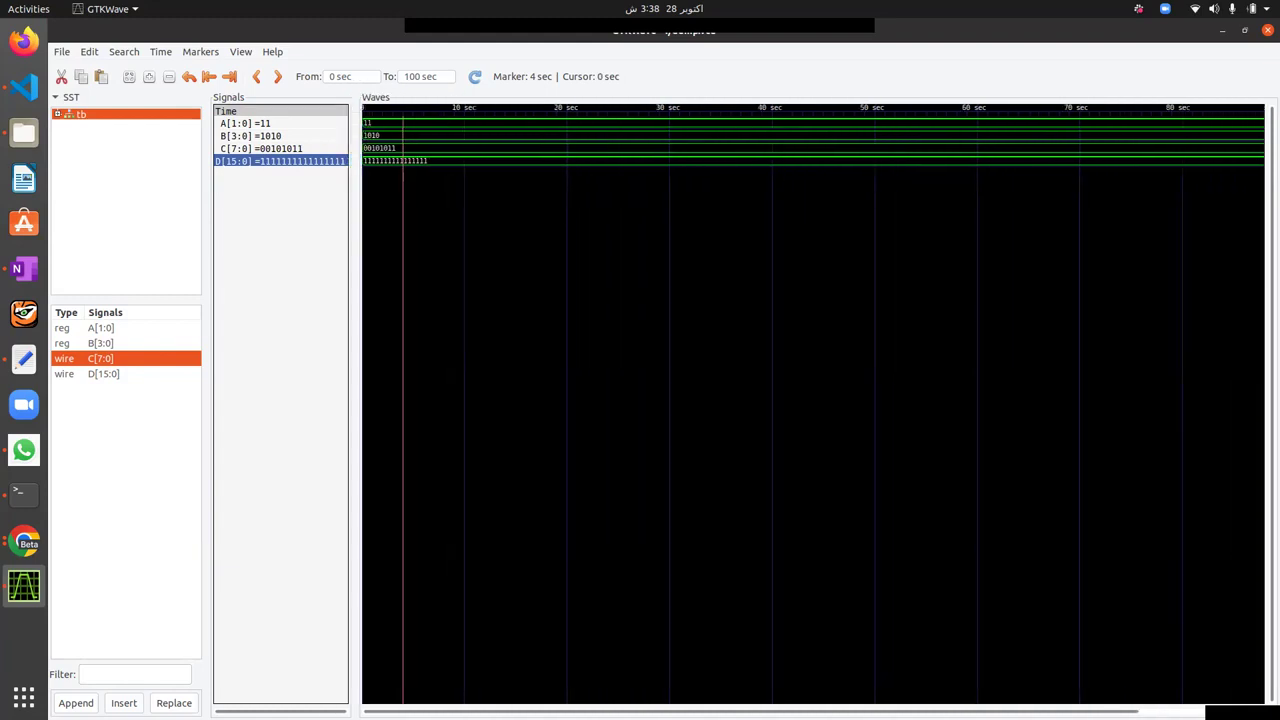
{"action": "left_click_drag", "start_coordinate": [355, 400], "coordinate": [378, 400]}
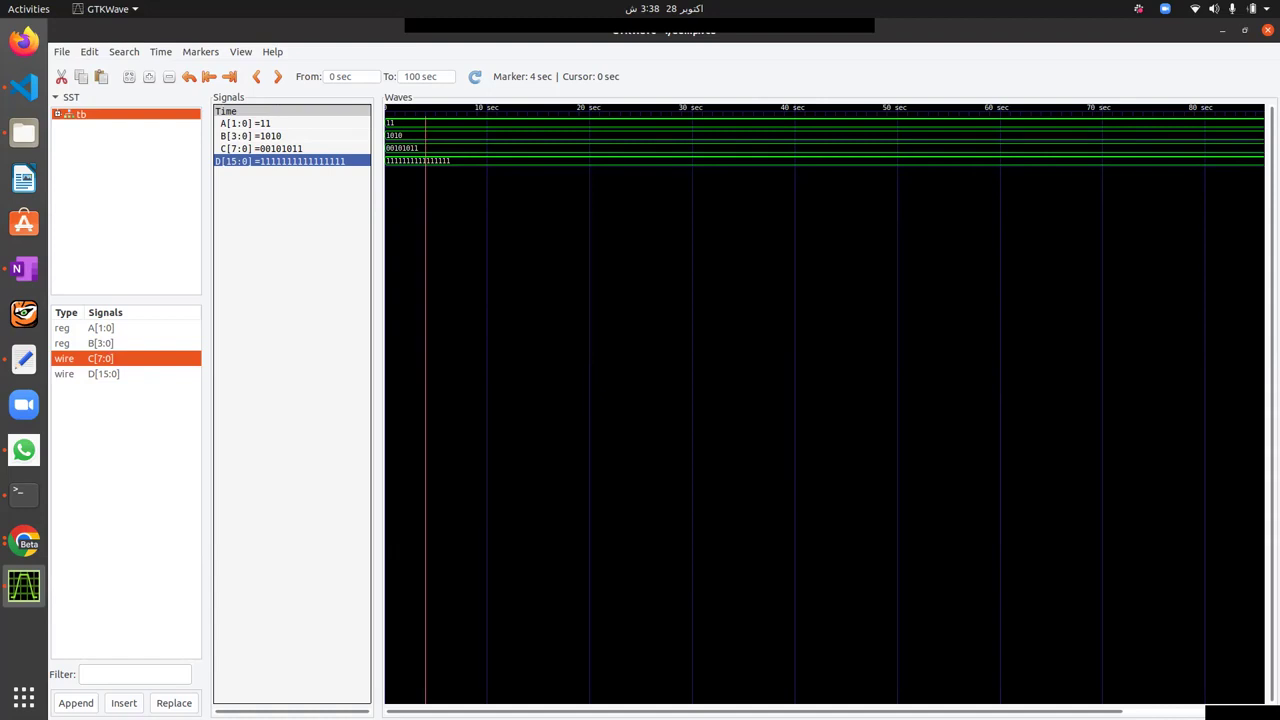
Select C[7:0] and zoom in on the waveforms around the 4 sec marker to examine the binary output
{"action": "left_click", "coordinate": [262, 148]}
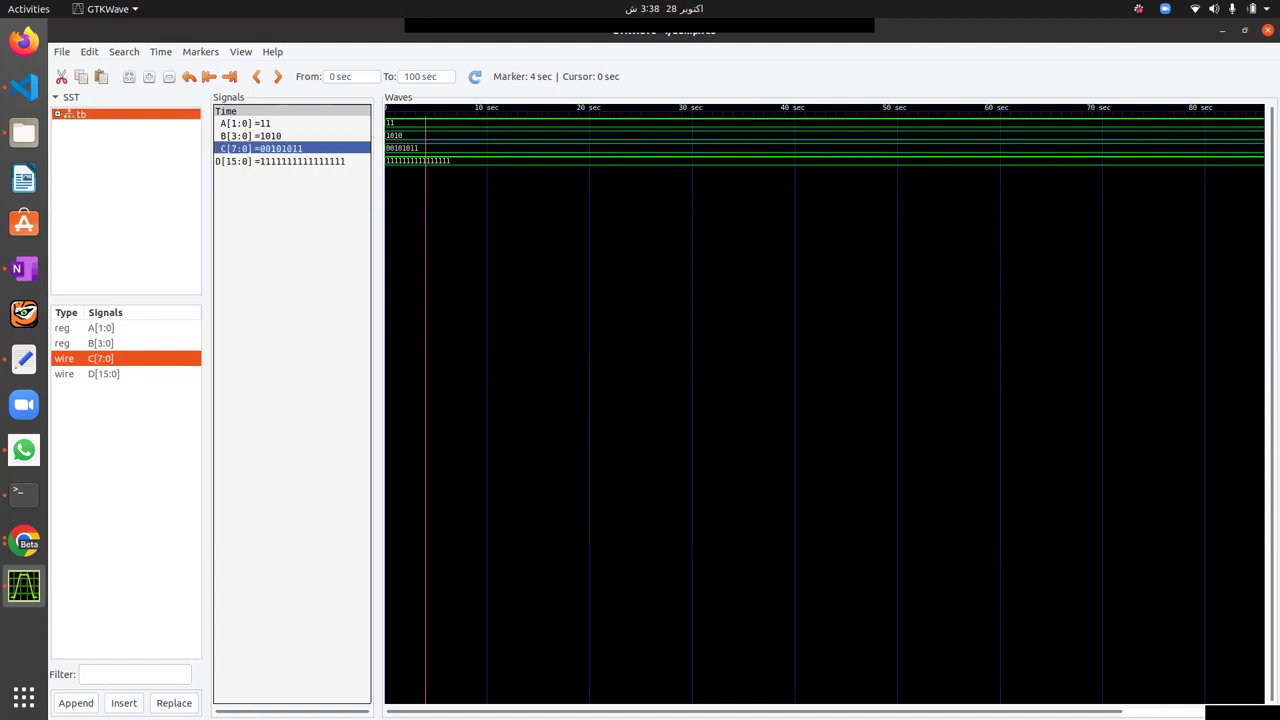
{"action": "key", "text": "alt+z"}
{"action": "key", "text": "alt+z"}
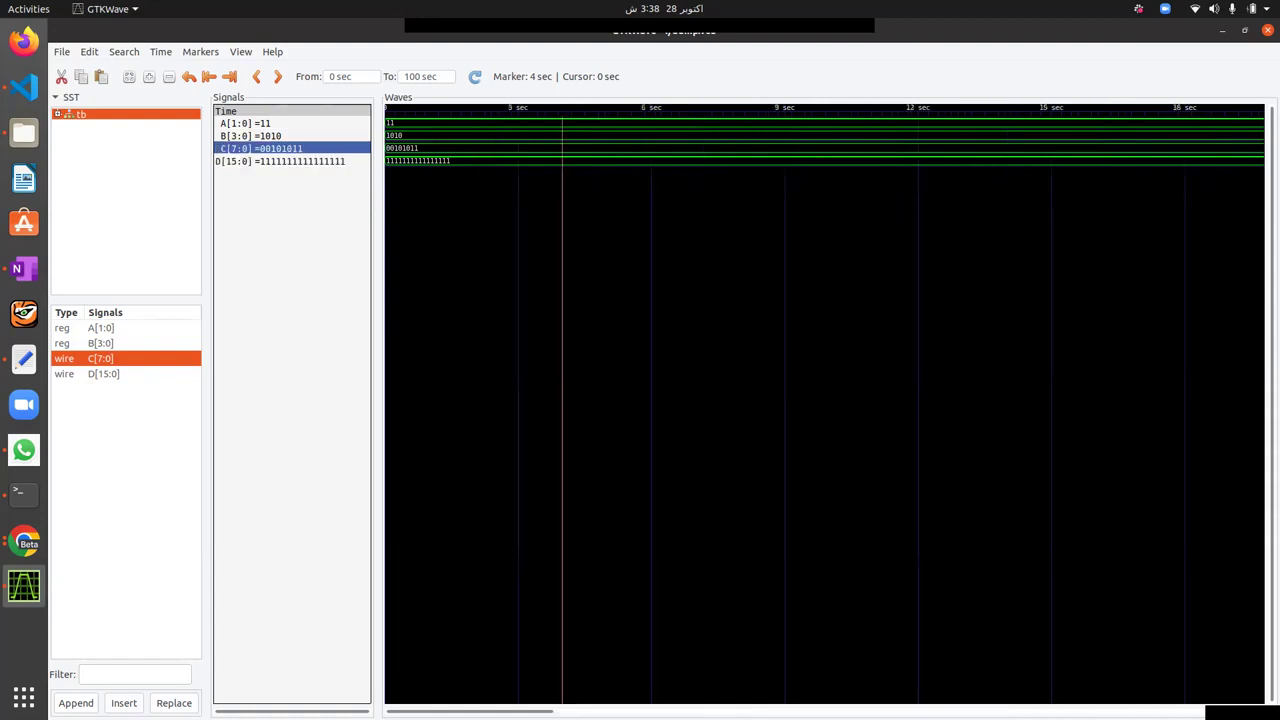
{"action": "key", "text": "alt+z"}
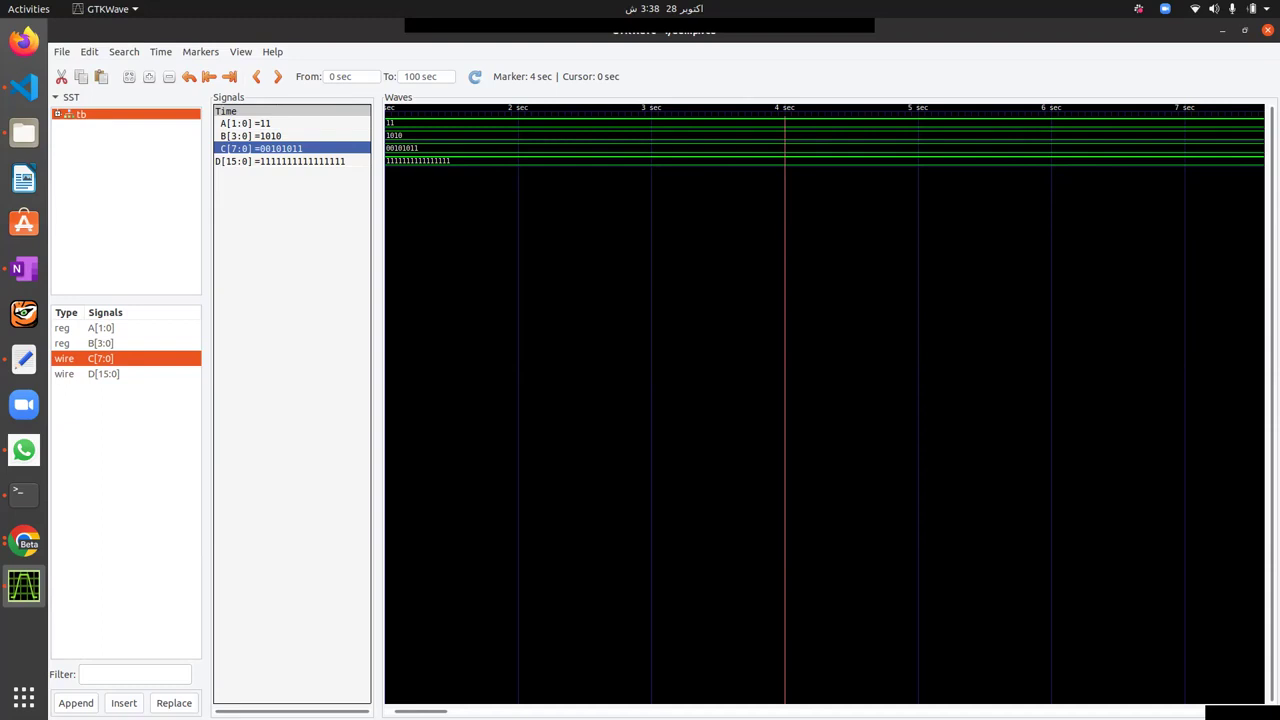
Switch to Visual Studio Code, change the testbench.v stimulus to A <= 2'b10 and B <= 4'b1110, and save the file
{"action": "left_click", "coordinate": [280, 161]}
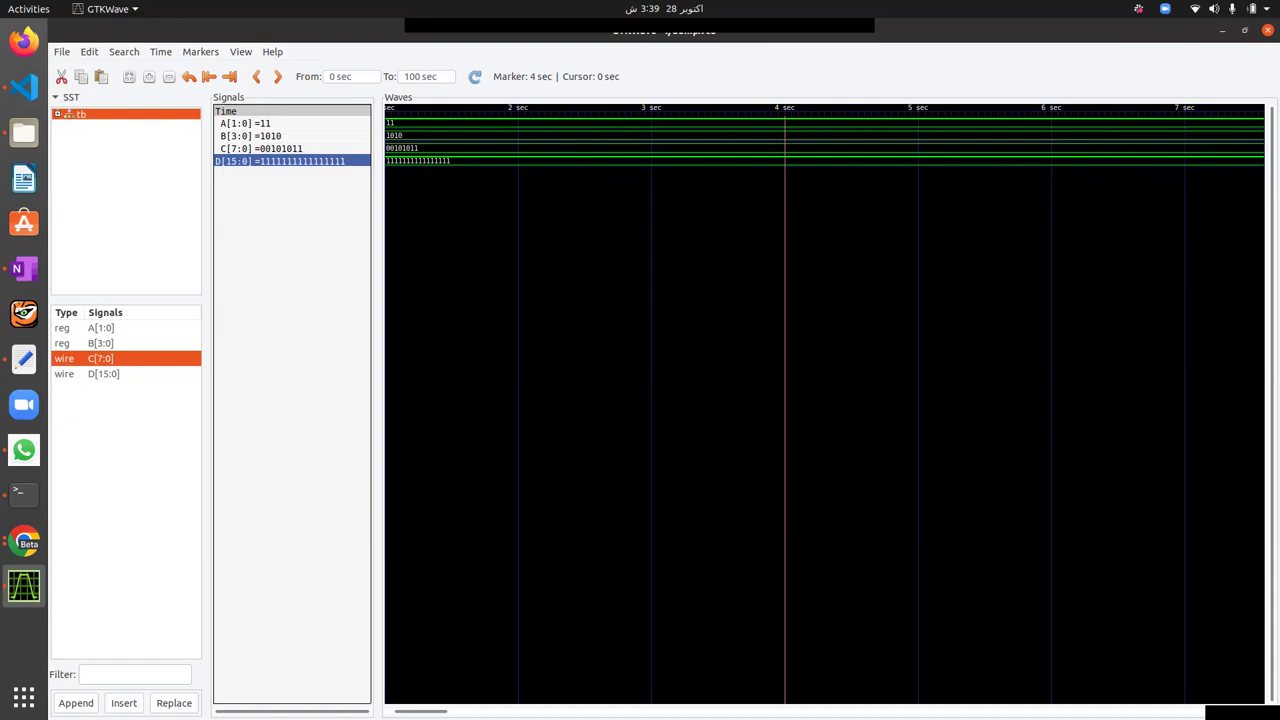
{"action": "left_click", "coordinate": [24, 87]}
{"action": "left_click", "coordinate": [555, 301]}
{"action": "key", "text": "BackSpace"}
{"action": "type", "text": "1"}
{"action": "key", "text": "Right"}
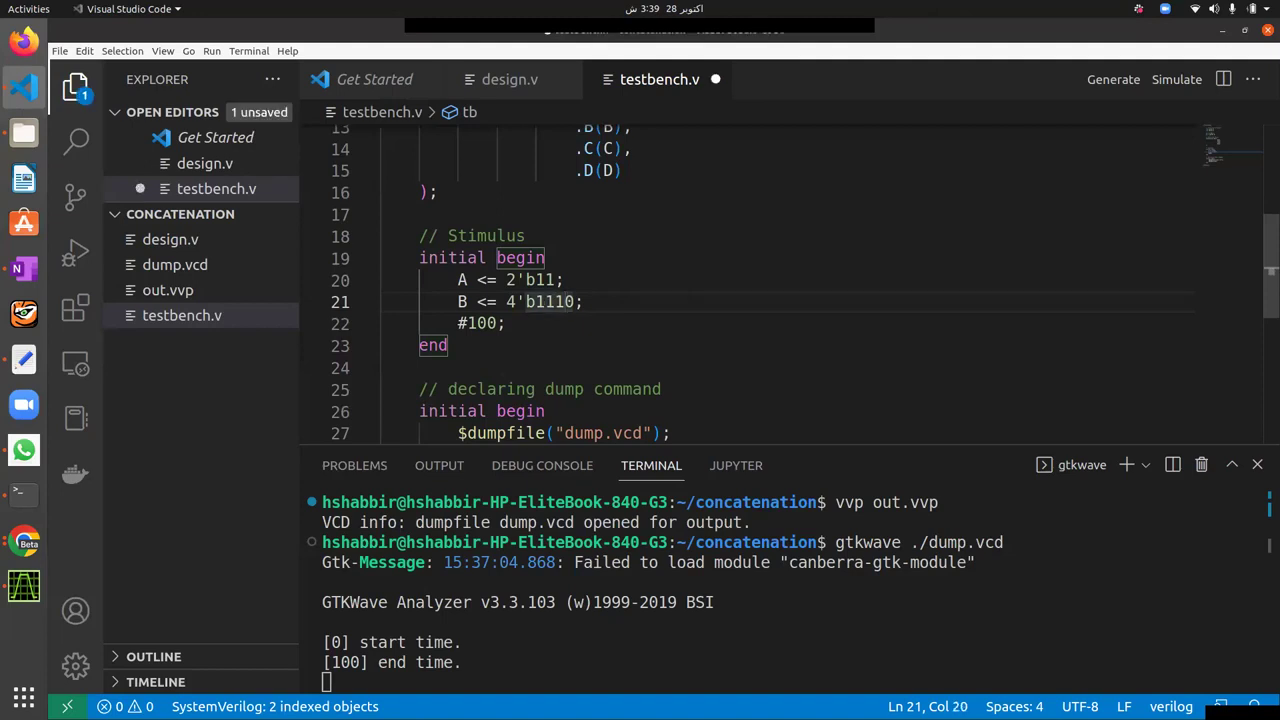
{"action": "key", "text": "Up"}
{"action": "key", "text": "Left"}
{"action": "key", "text": "BackSpace"}
{"action": "type", "text": "0"}
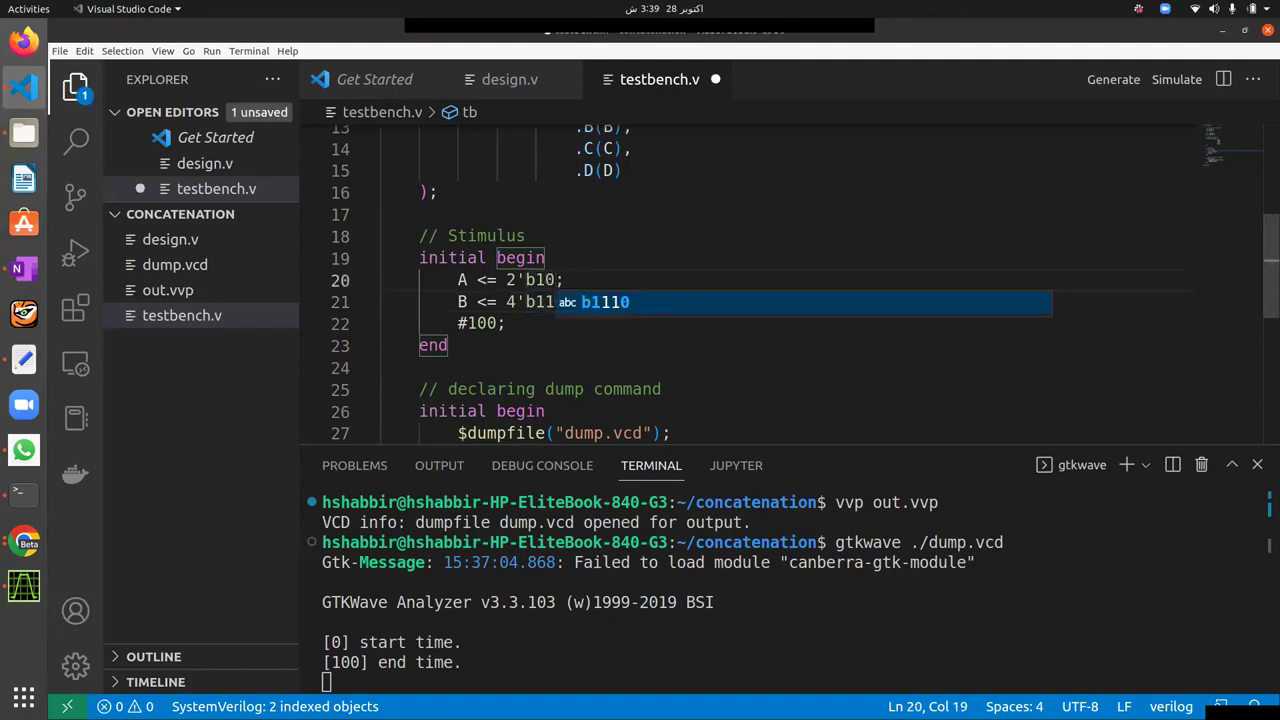
{"action": "key", "text": "ctrl+s"}
Suspend the running gtkwave process in the terminal and recompile with iverilog -o out.vvp testbench.v design.v
{"action": "left_click", "coordinate": [381, 368]}
{"action": "key", "text": "ctrl+grave"}
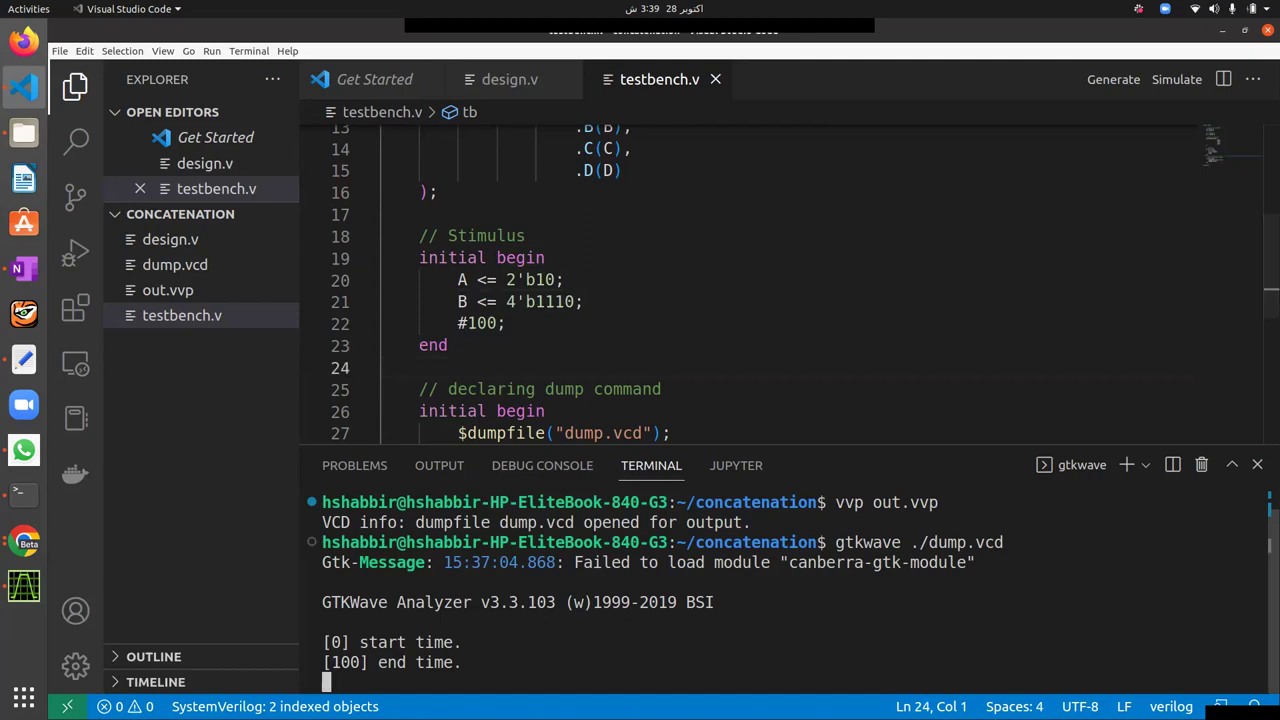
{"action": "key", "text": "ctrl+z"}
{"action": "key", "text": "Up"}
{"action": "key", "text": "Up"}
{"action": "left_click", "coordinate": [548, 258]}
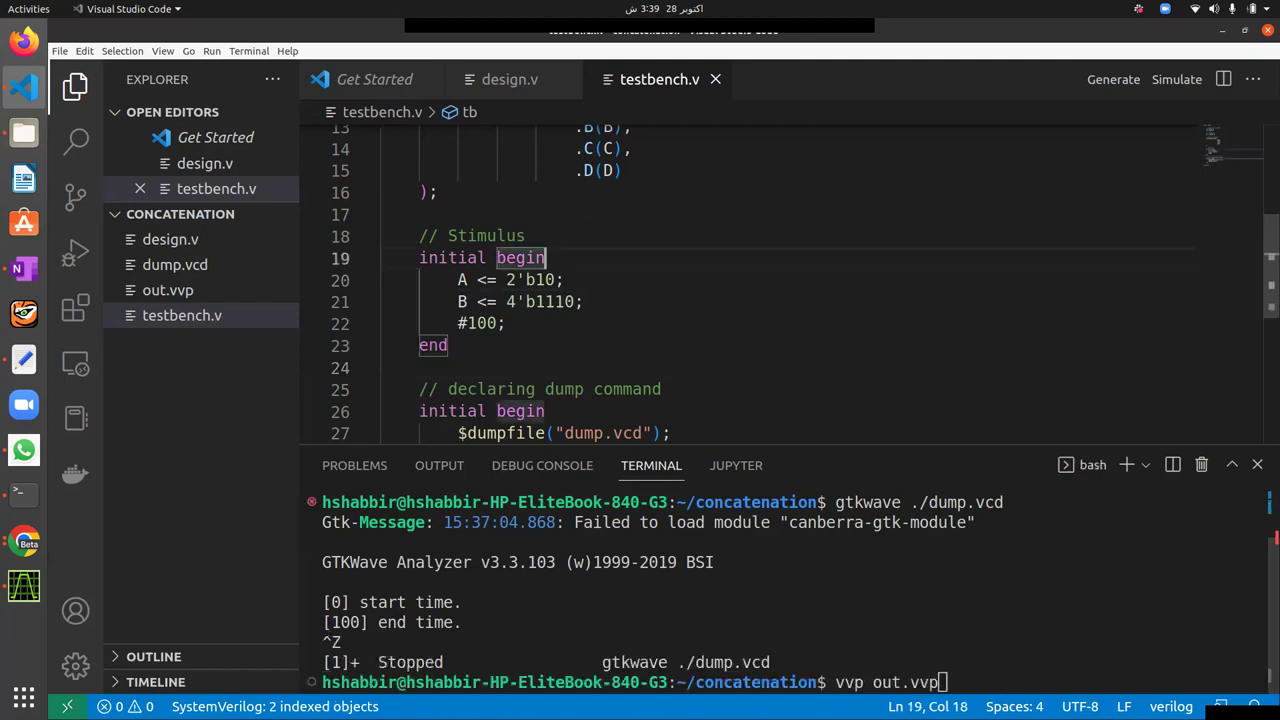
{"action": "key", "text": "ctrl+grave"}
{"action": "key", "text": "Up"}
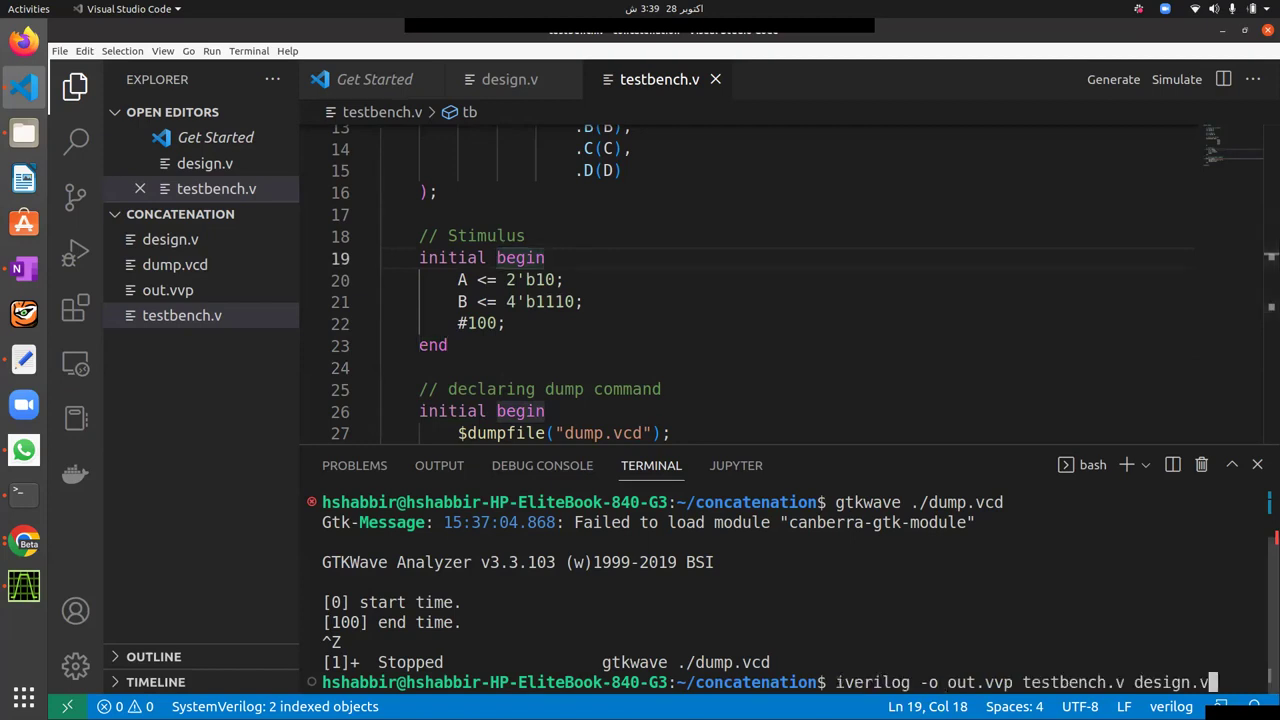
{"action": "key", "text": "Return"}
Run the simulation with vvp out.vvp and open the regenerated ./dump.vcd in GTKWave
{"action": "key", "text": "Up"}
{"action": "key", "text": "Up"}
{"action": "key", "text": "Up"}
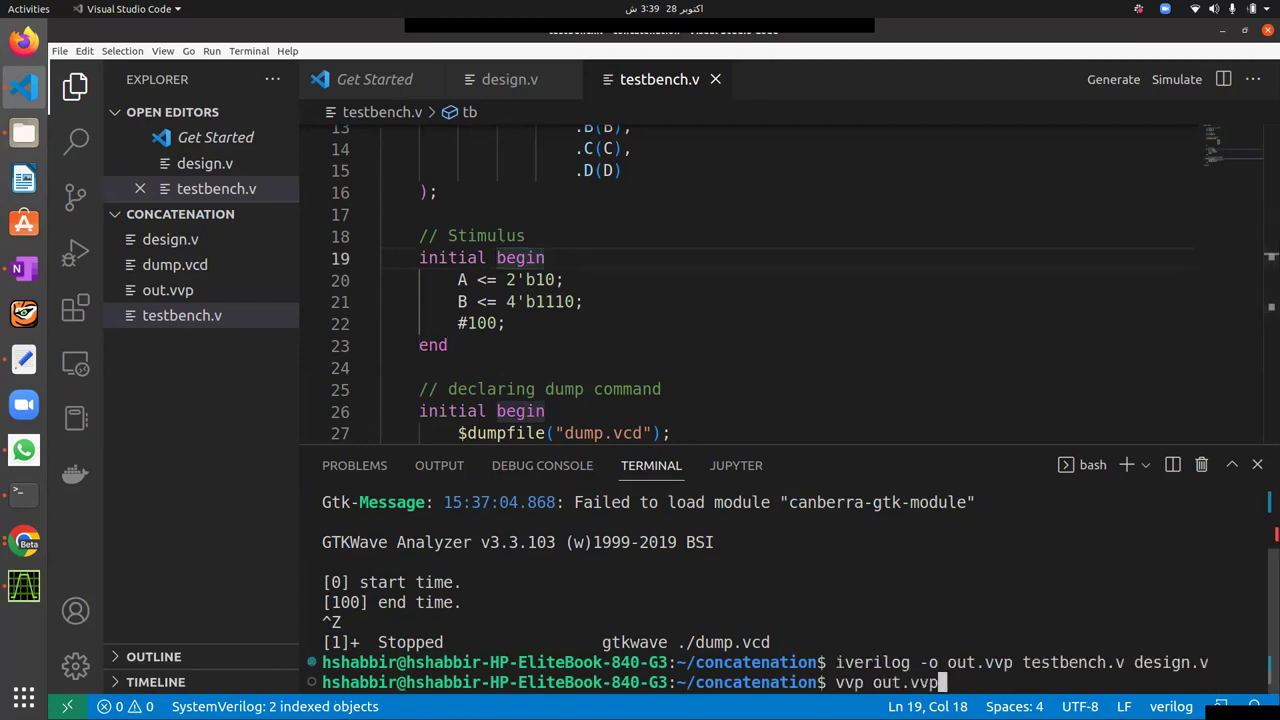
{"action": "key", "text": "Return"}
{"action": "key", "text": "Up"}
{"action": "key", "text": "Up"}
{"action": "key", "text": "Up"}
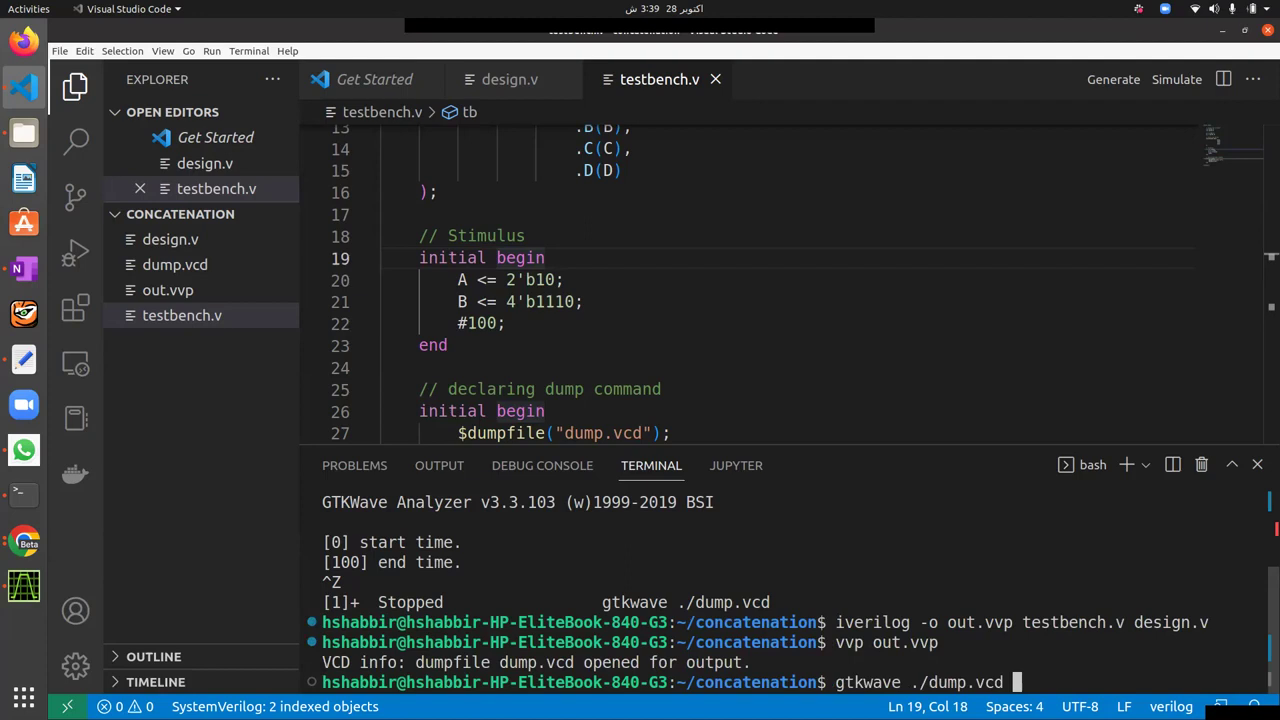
{"action": "key", "text": "Return"}
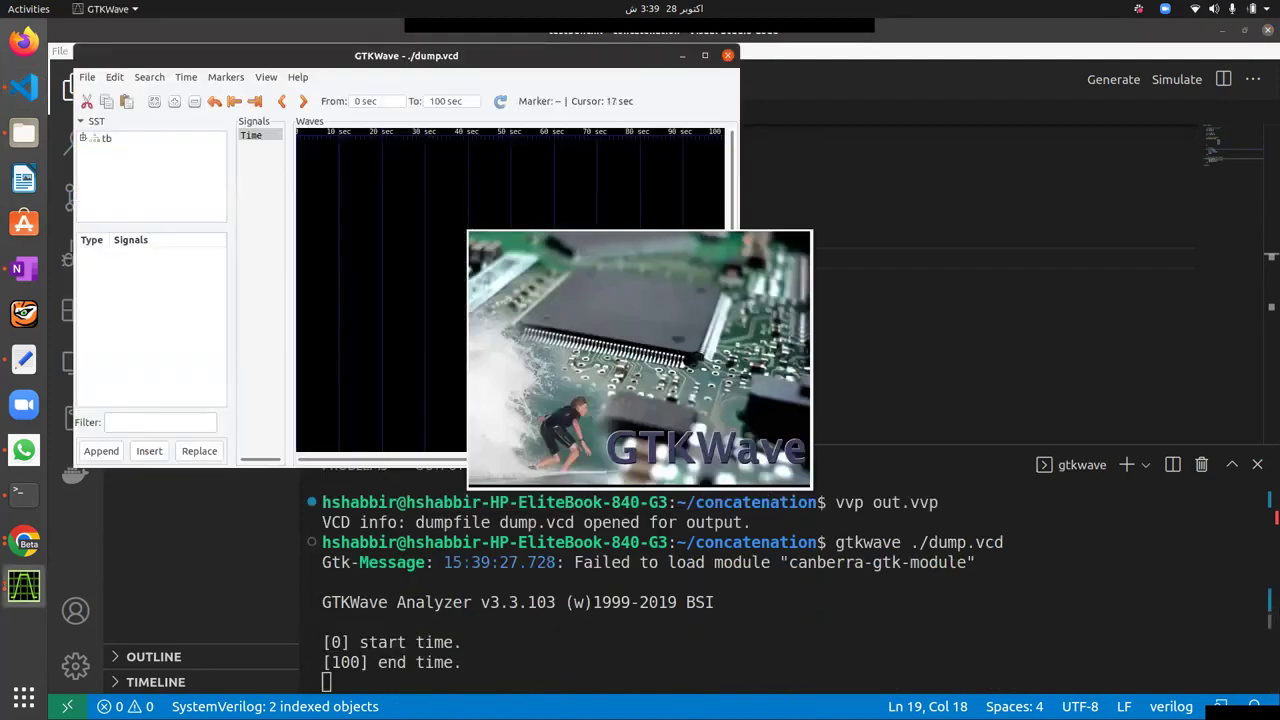
Maximize the new GTKWave window and add A[1:0], B[3:0], C[7:0] and D[15:0] from the tb module to the waveforms
{"action": "double_click", "coordinate": [380, 56]}
{"action": "left_click", "coordinate": [57, 114]}
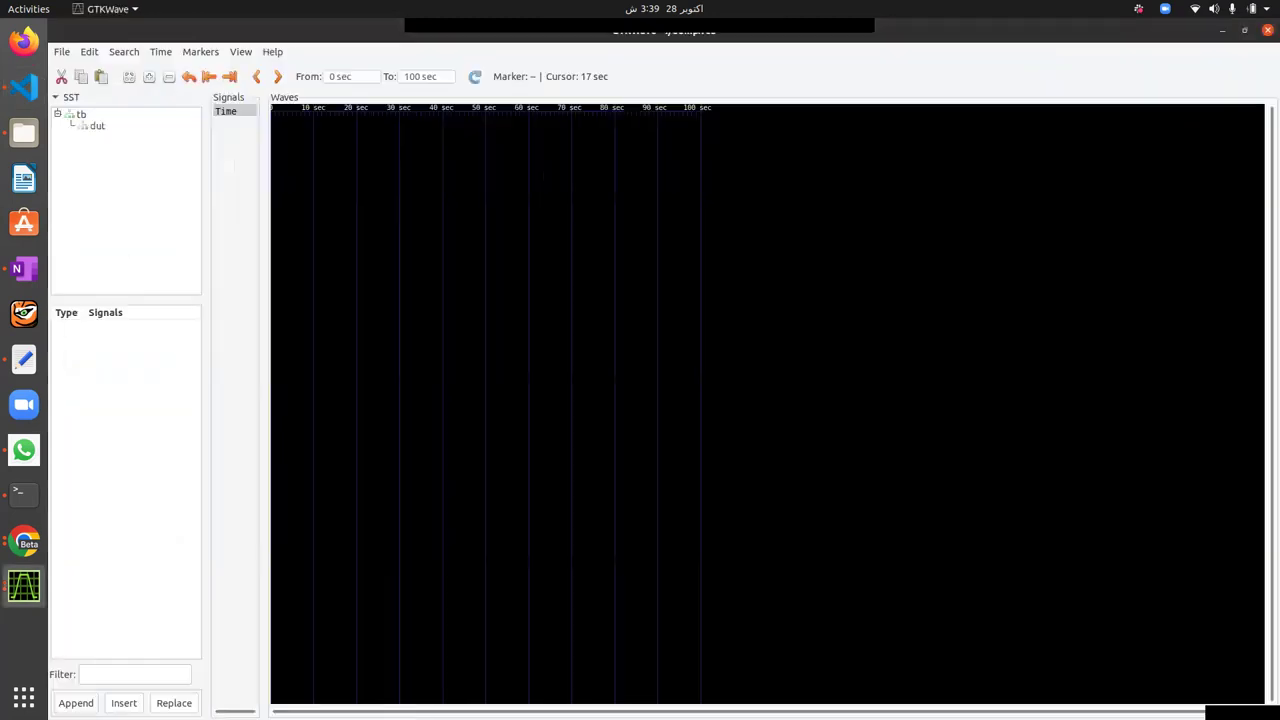
{"action": "left_click", "coordinate": [97, 126]}
{"action": "left_click", "coordinate": [82, 114]}
{"action": "double_click", "coordinate": [101, 328]}
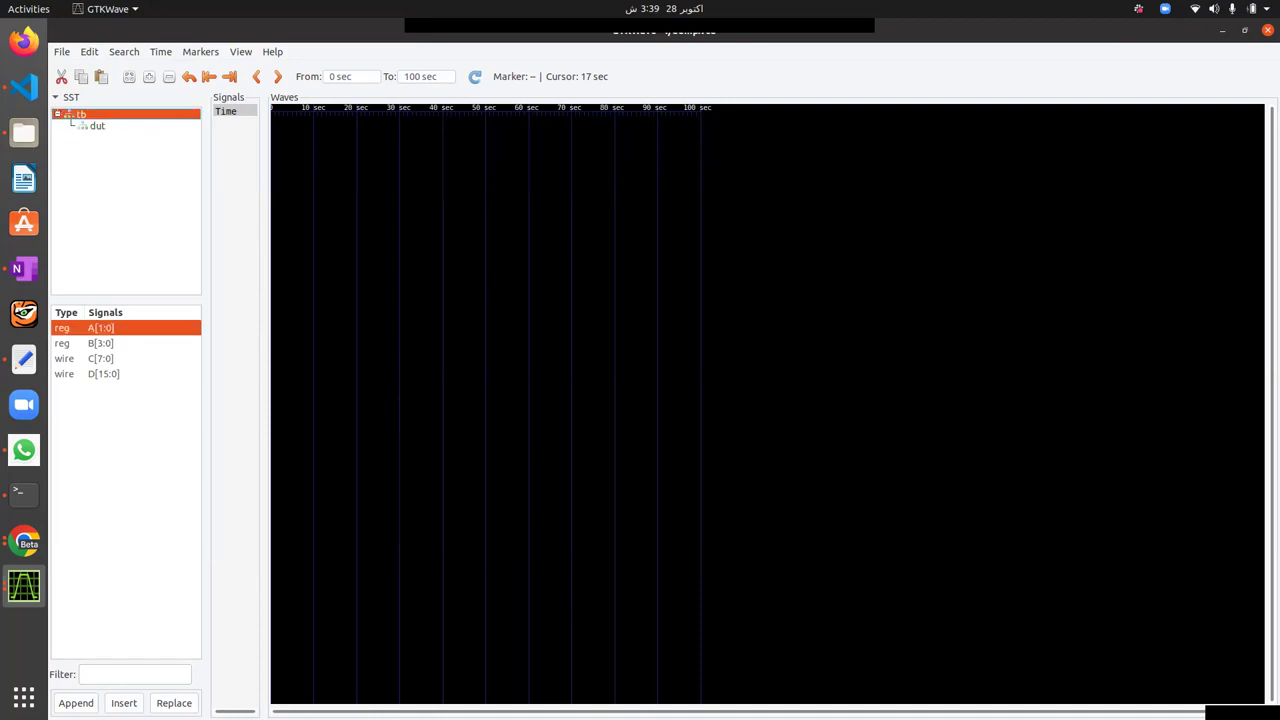
{"action": "double_click", "coordinate": [101, 343]}
{"action": "double_click", "coordinate": [100, 358]}
{"action": "double_click", "coordinate": [100, 373]}
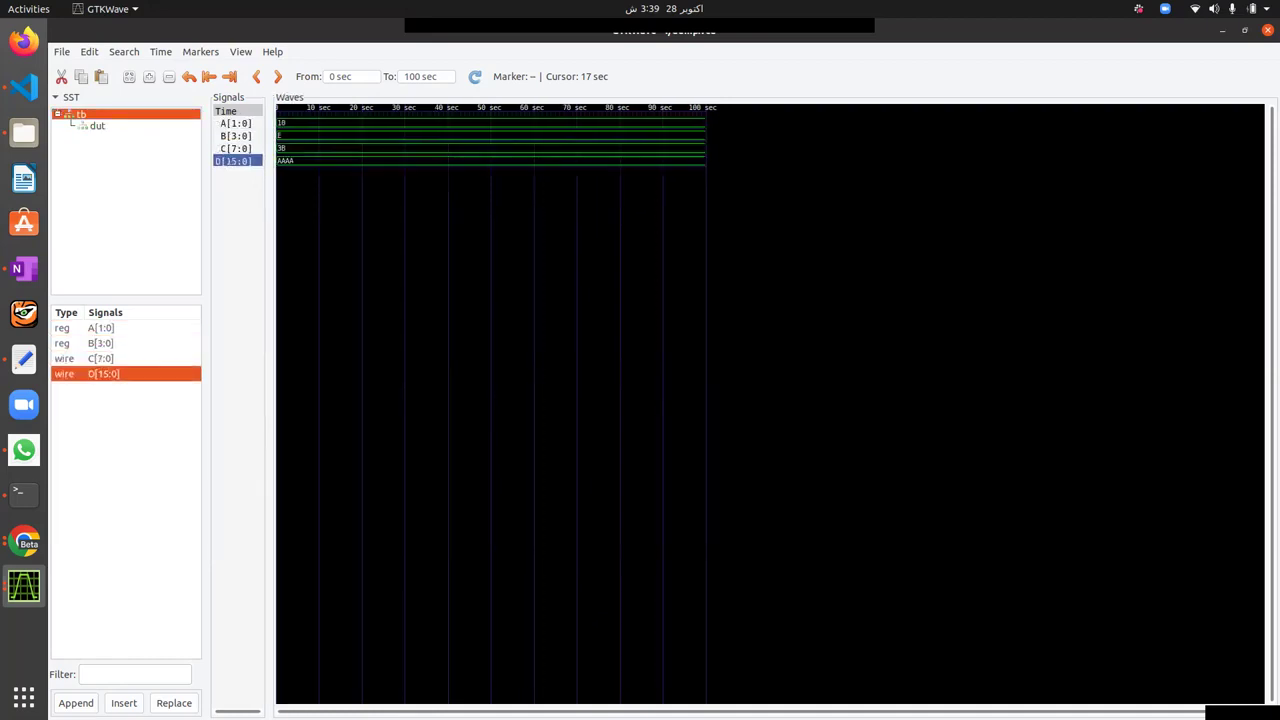
Widen the signal column to show the values and place the marker at 5 sec on the waveforms
{"action": "left_click", "coordinate": [129, 77]}
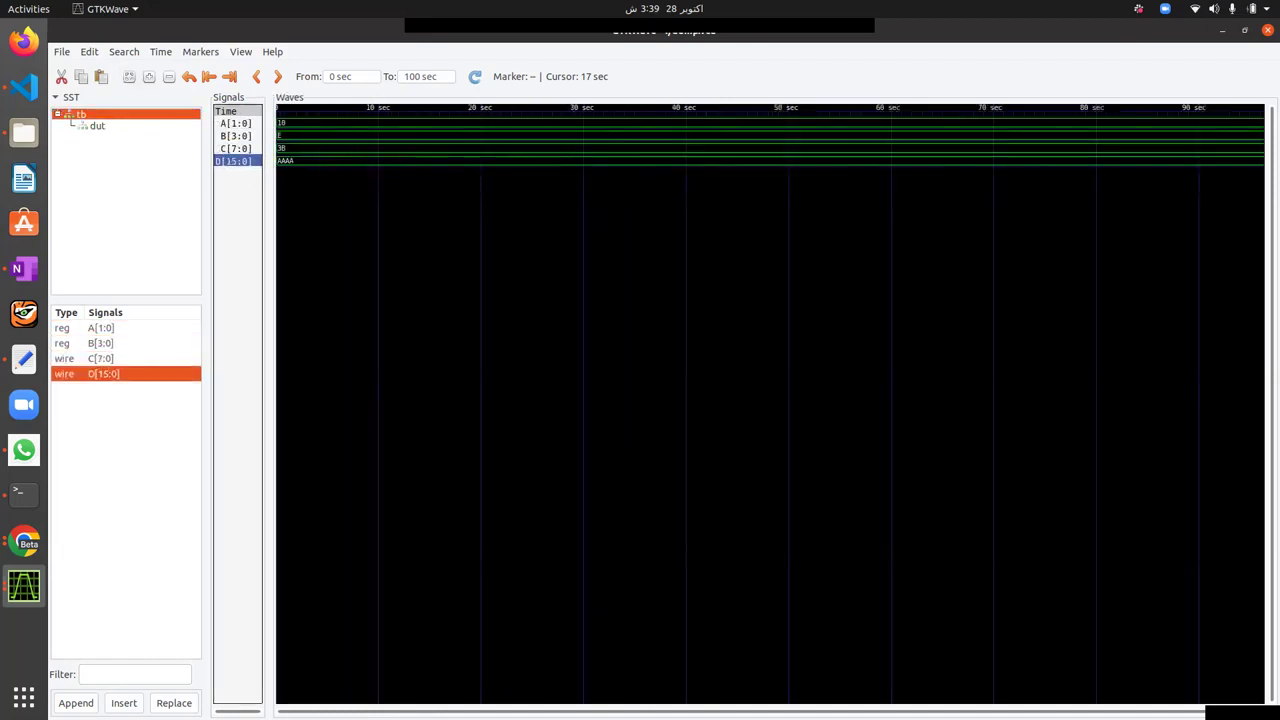
{"action": "mouse_move", "coordinate": [269, 300]}
{"action": "left_mouse_down"}
{"action": "mouse_move", "coordinate": [383, 300]}
{"action": "mouse_move", "coordinate": [338, 300]}
{"action": "left_mouse_up"}
{"action": "left_click", "coordinate": [396, 300]}
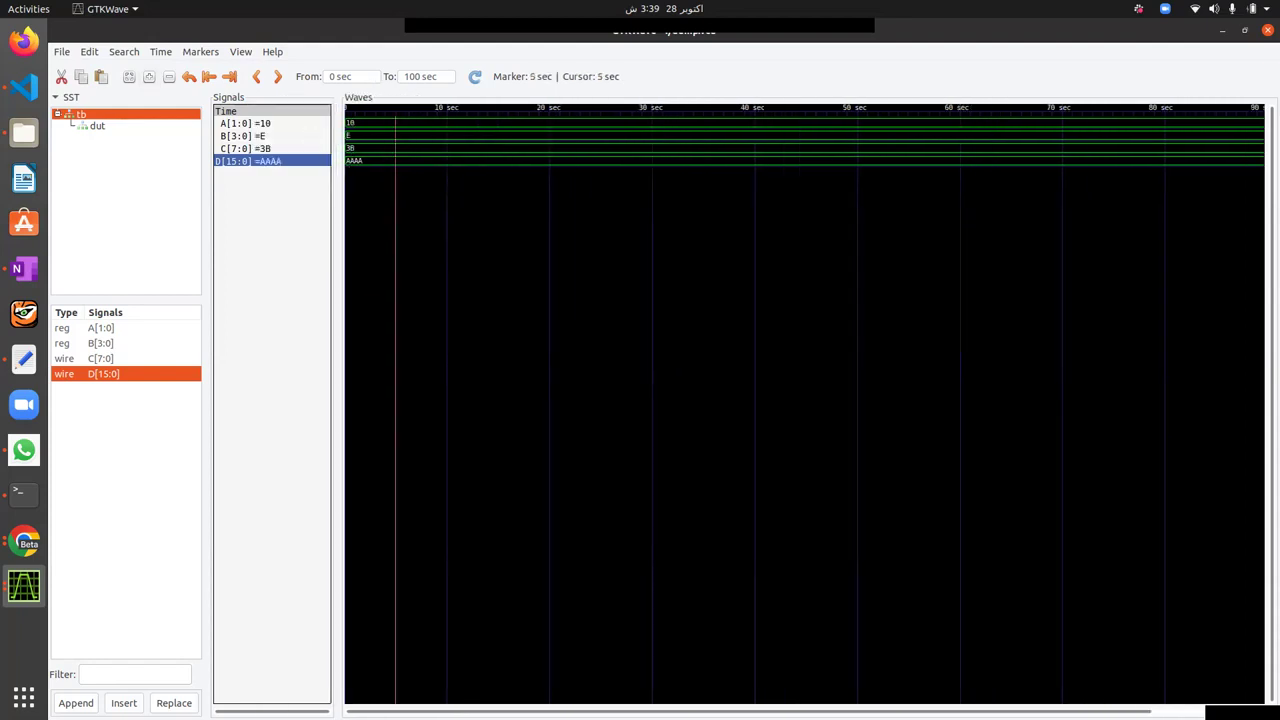
{"action": "key", "text": "ctrl+equal"}
{"action": "key", "text": "ctrl+equal"}
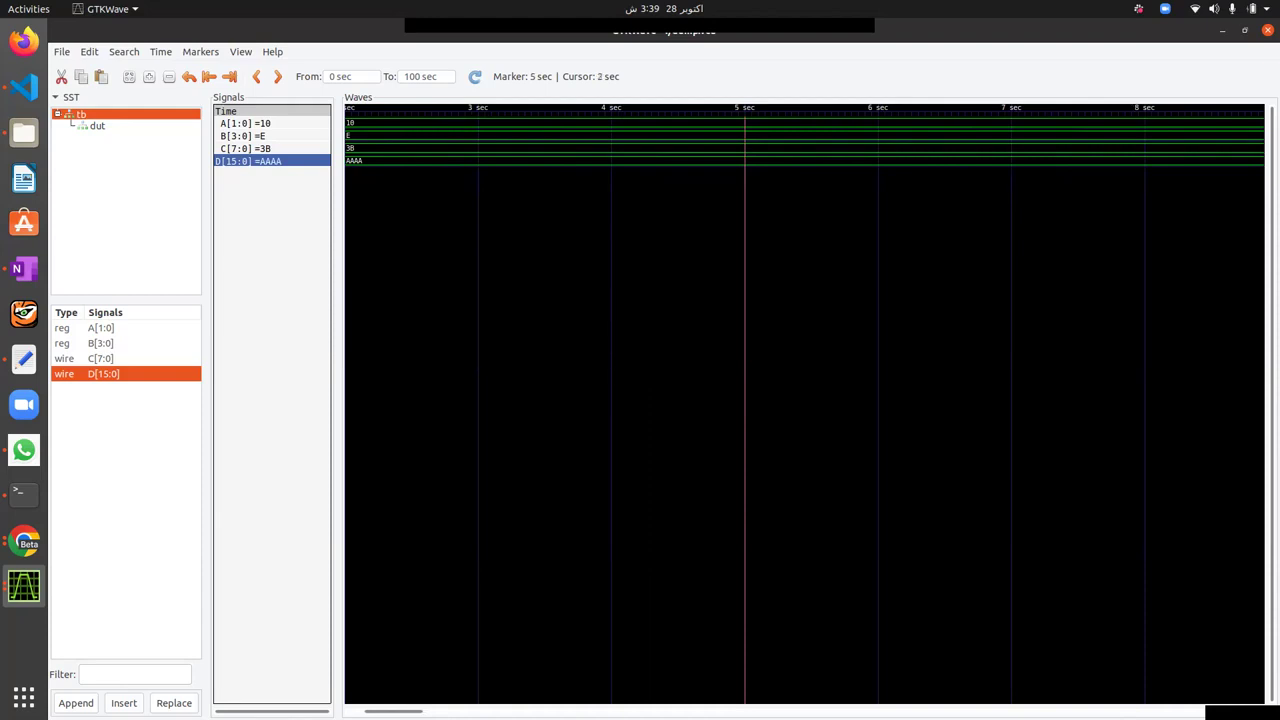
Set the data format of A[1:0] and B[3:0] to Binary
{"action": "right_click", "coordinate": [262, 125]}
{"action": "mouse_move", "coordinate": [300, 133]}
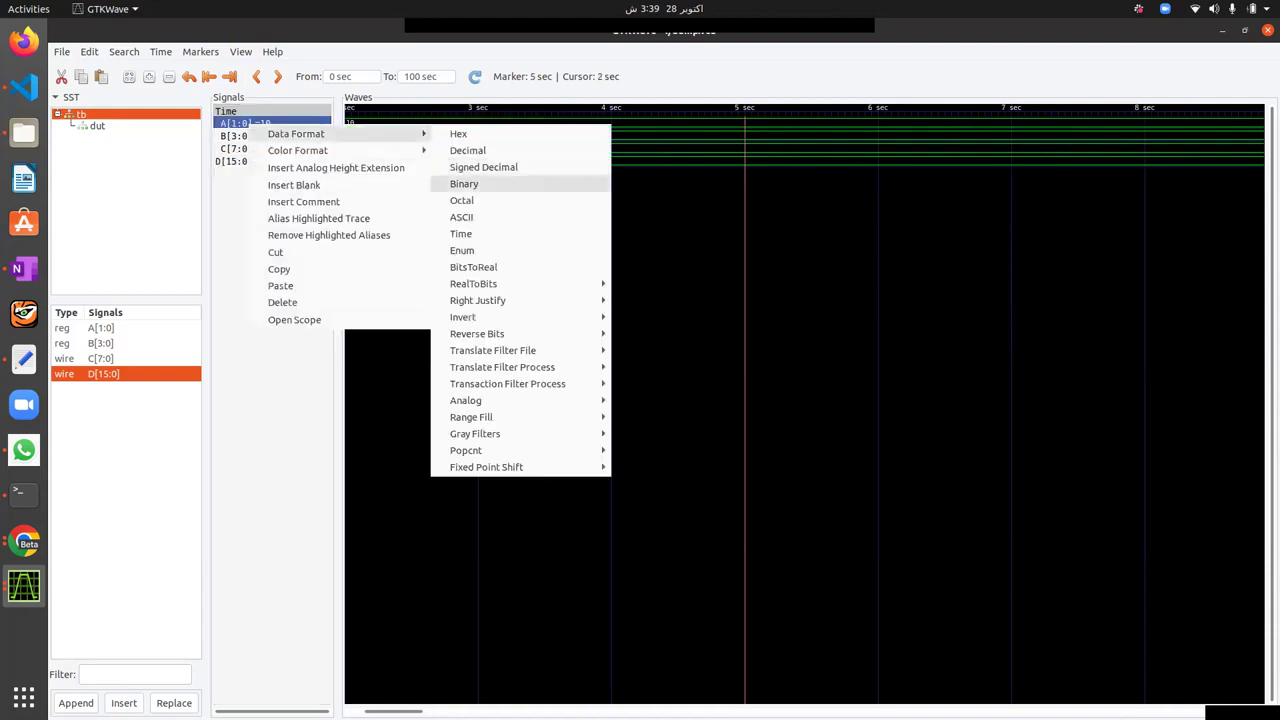
{"action": "left_click", "coordinate": [464, 183]}
{"action": "left_click", "coordinate": [240, 148]}
{"action": "left_click", "coordinate": [240, 135]}
{"action": "right_click", "coordinate": [269, 139]}
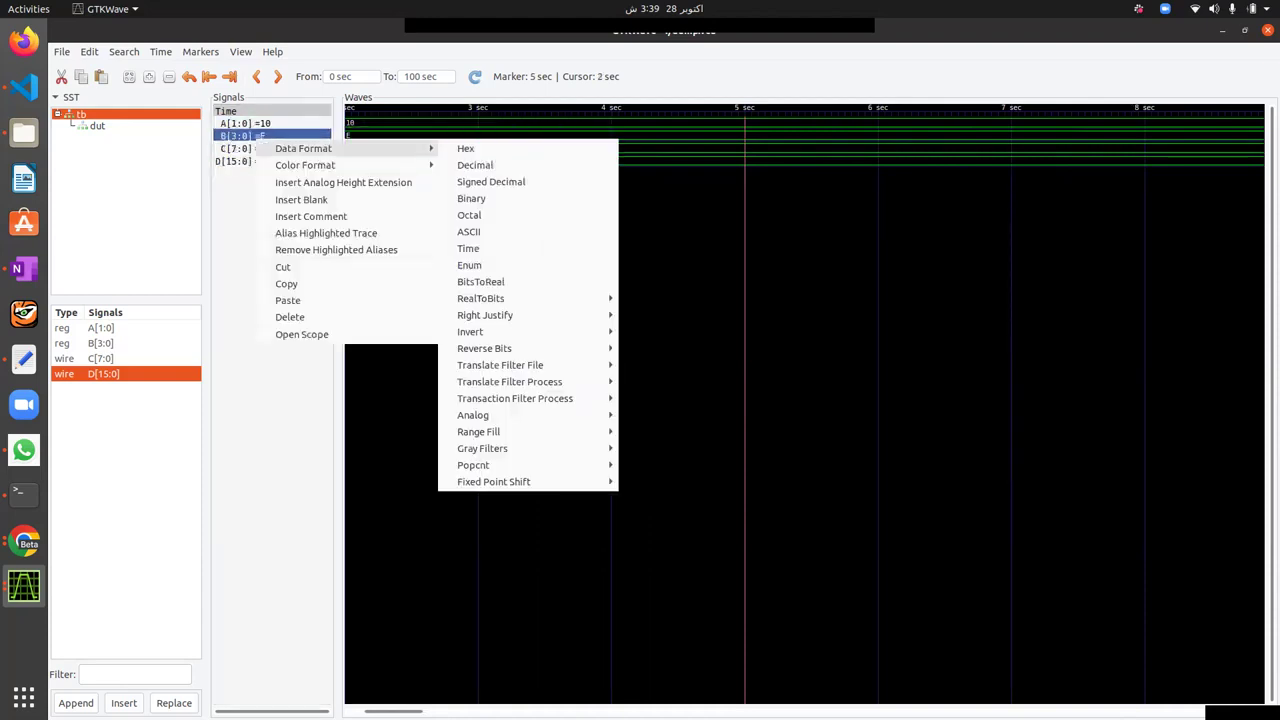
{"action": "left_click", "coordinate": [471, 198]}
Set the data format of C[7:0] and D[15:0] to Binary and widen the signal column to check both full values
{"action": "right_click", "coordinate": [292, 150]}
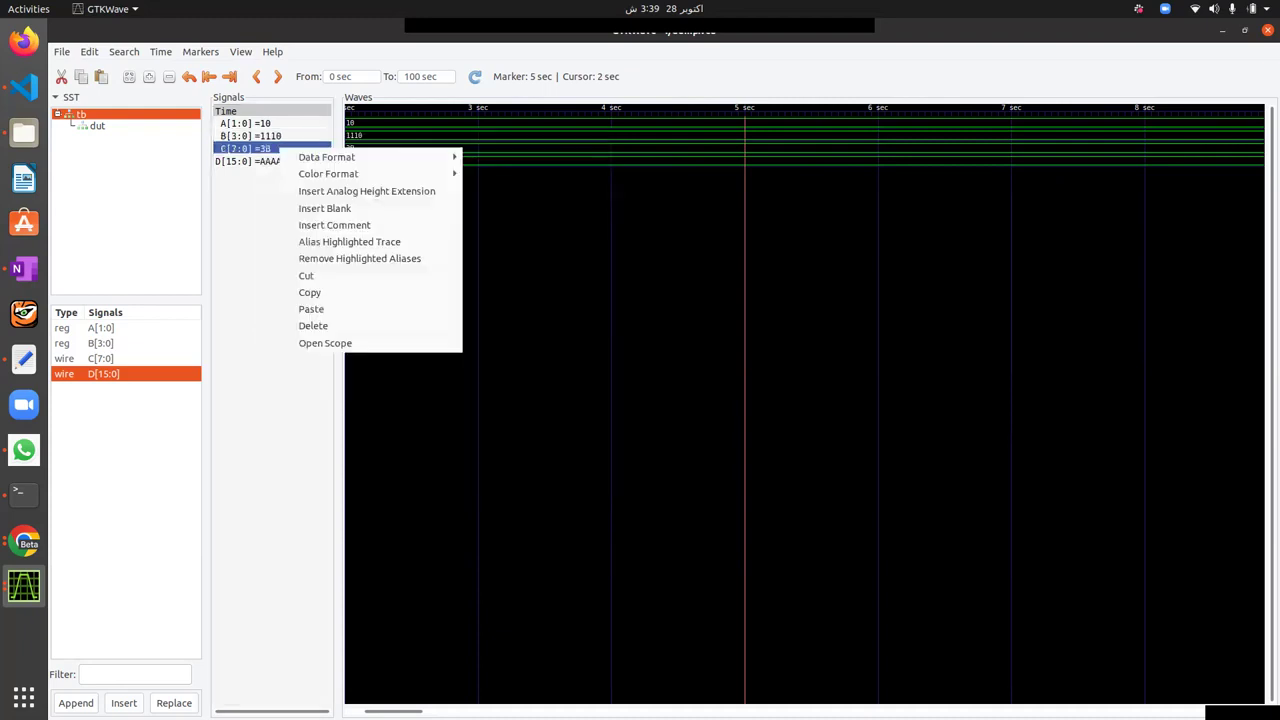
{"action": "left_click", "coordinate": [475, 205]}
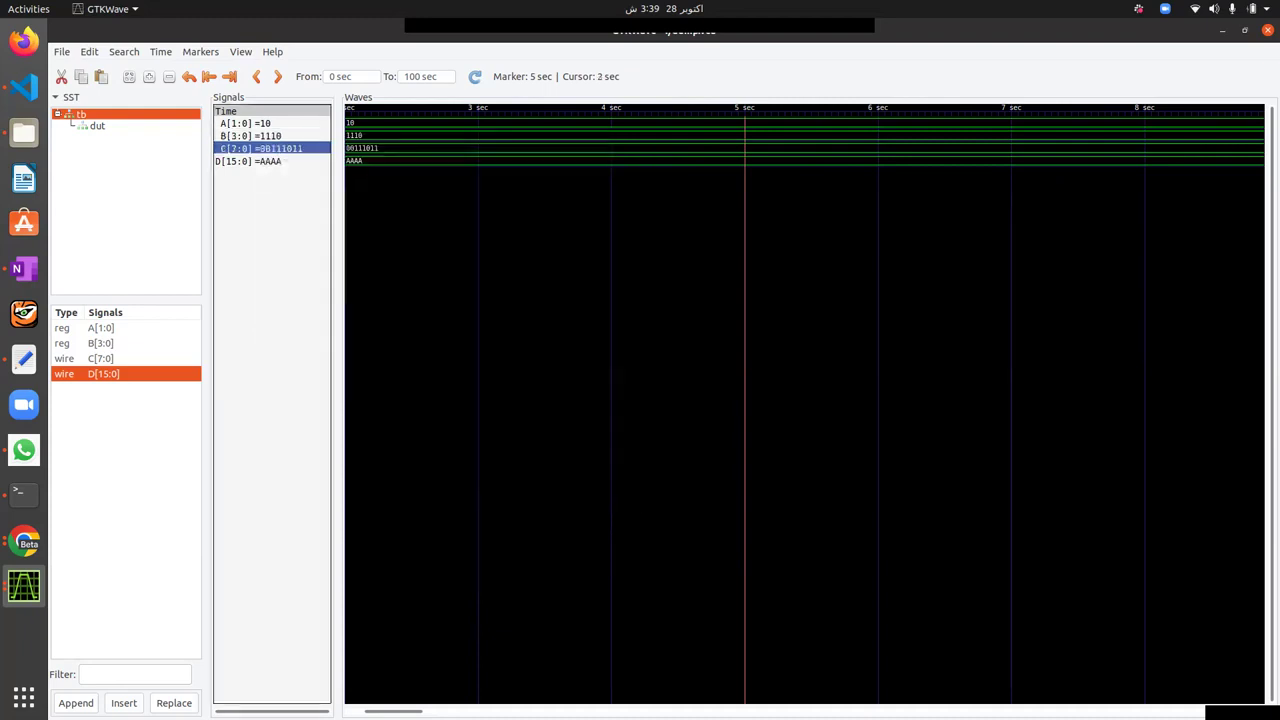
{"action": "right_click", "coordinate": [292, 162]}
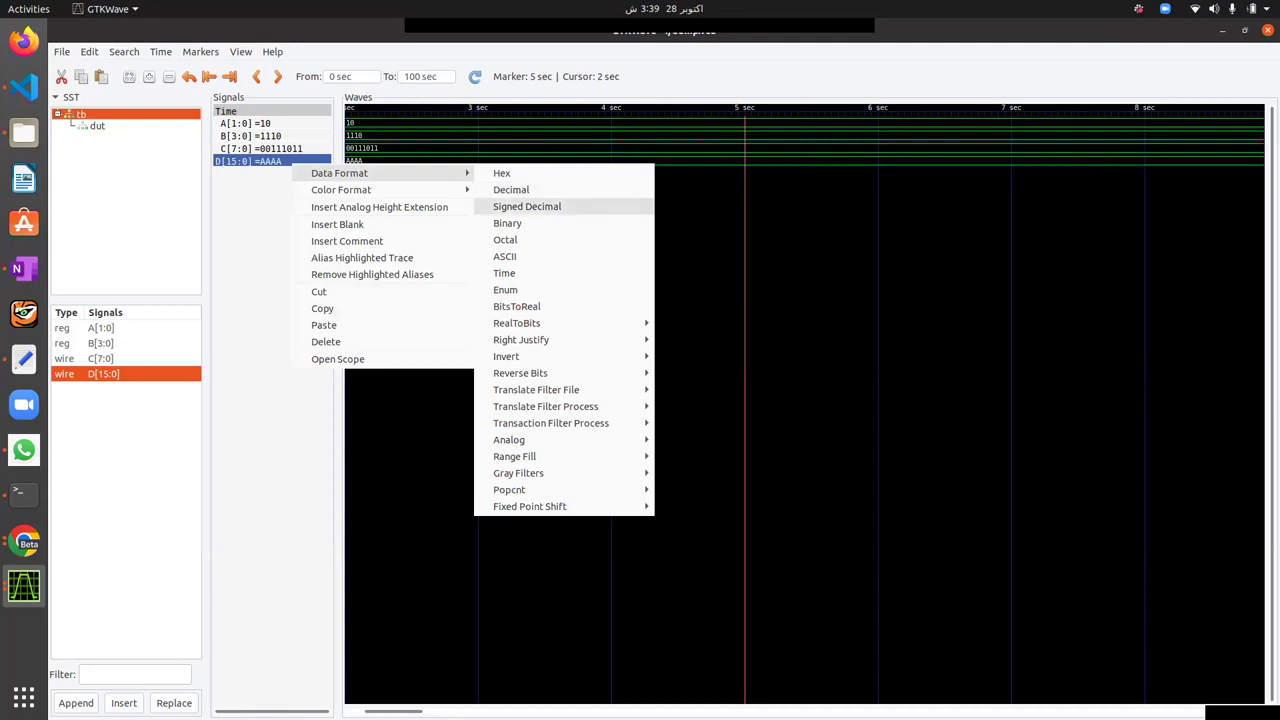
{"action": "left_click", "coordinate": [507, 223]}
{"action": "left_click_drag", "start_coordinate": [338, 400], "coordinate": [386, 400]}
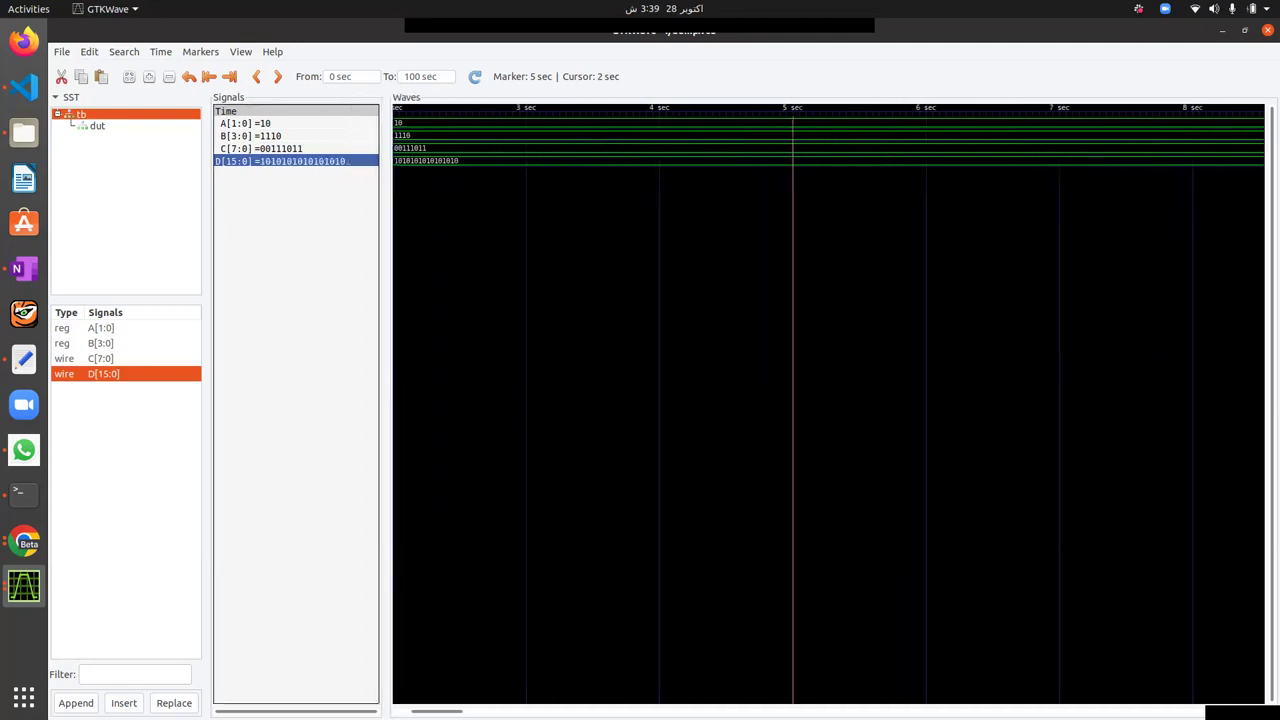
{"action": "left_click", "coordinate": [290, 148]}
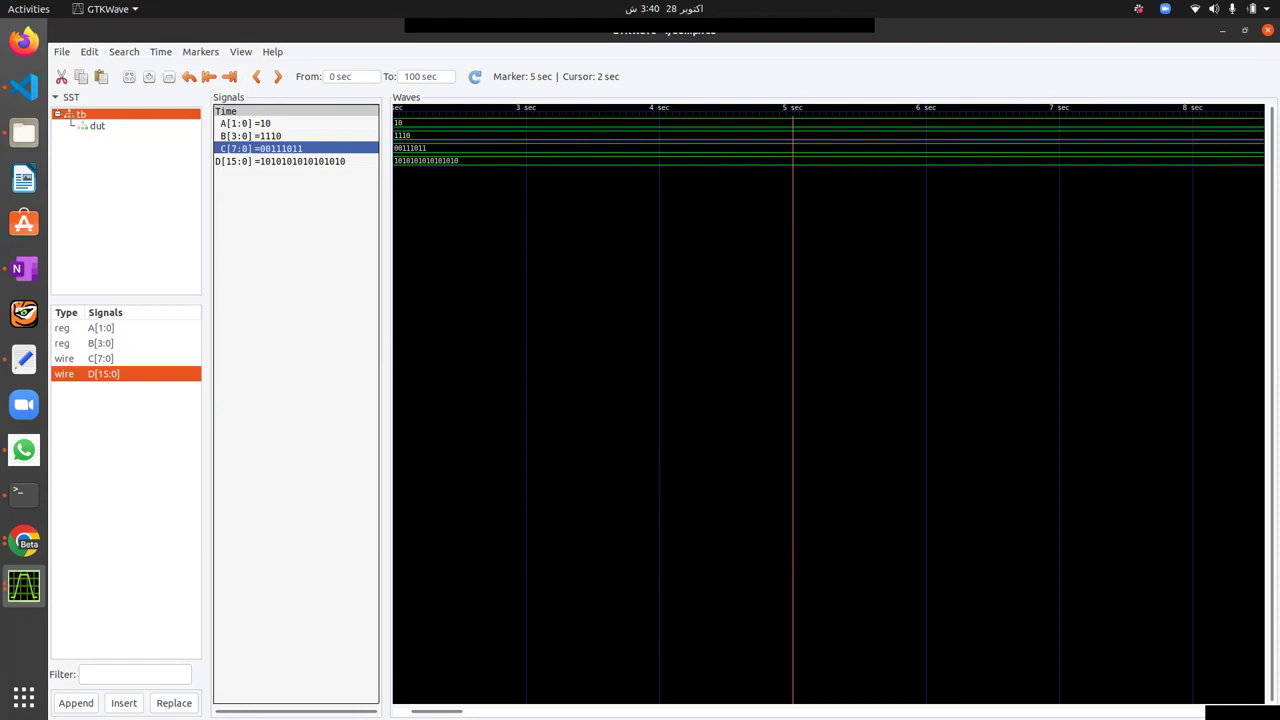
{"action": "left_click", "coordinate": [280, 161]}
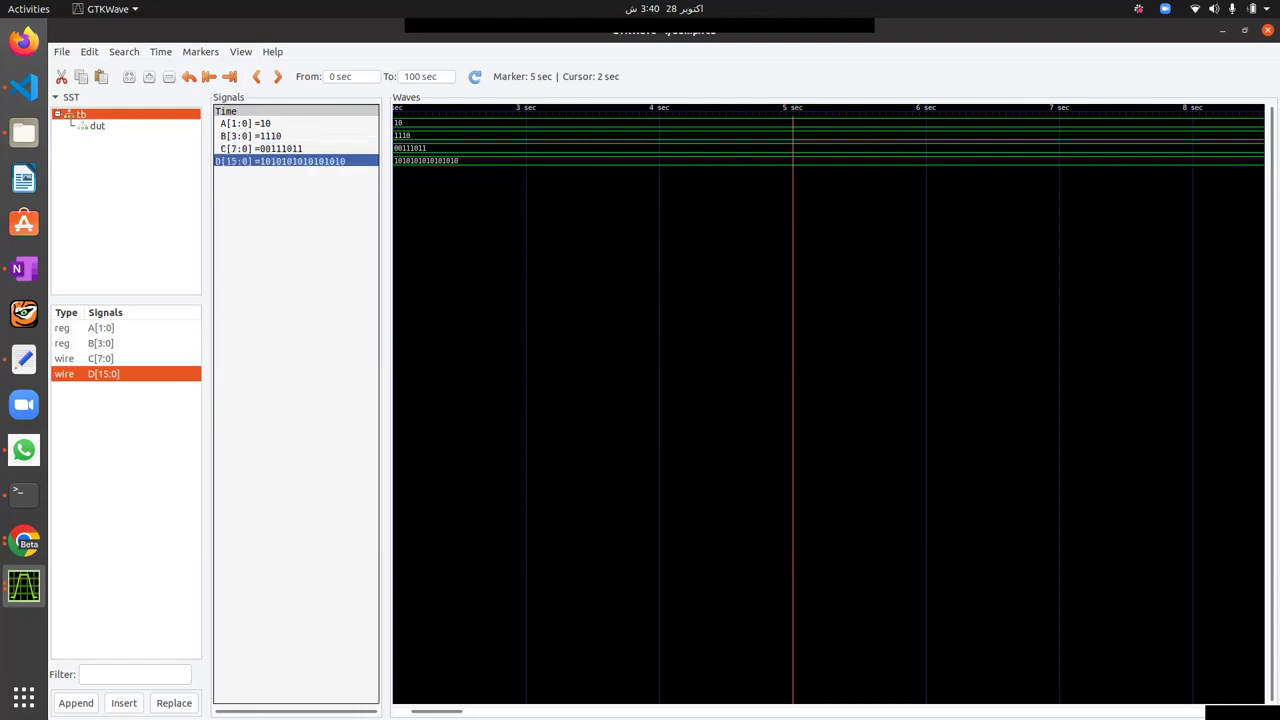